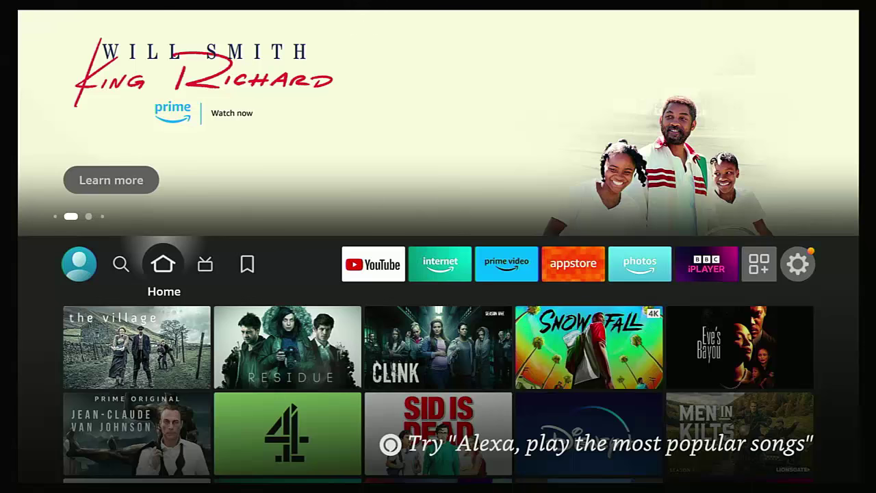
# Open Settings > My Fire TV and go into the About page.
pyautogui.press('Right')
pyautogui.press('Right')
pyautogui.press('Right')
pyautogui.press('Right')
pyautogui.press('Right')
pyautogui.press('Right')
pyautogui.press('Right')
pyautogui.press('Right')
pyautogui.press('Right')
pyautogui.press('Right')
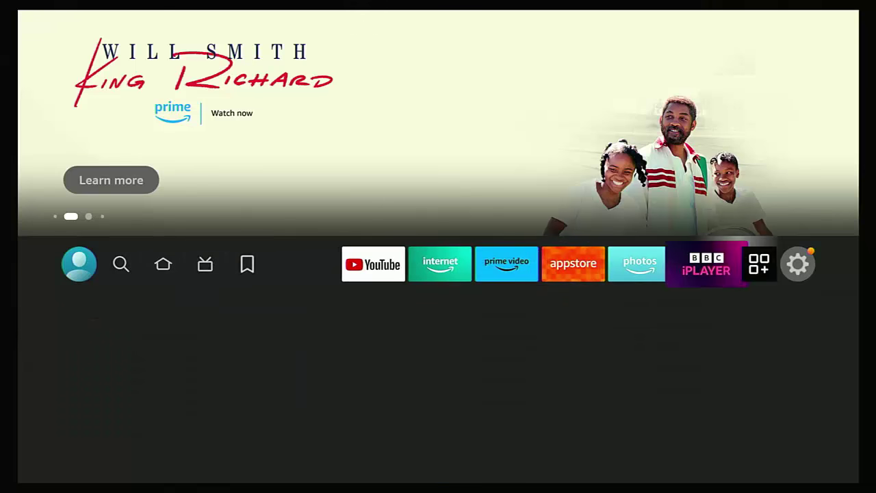
pyautogui.press('Down')
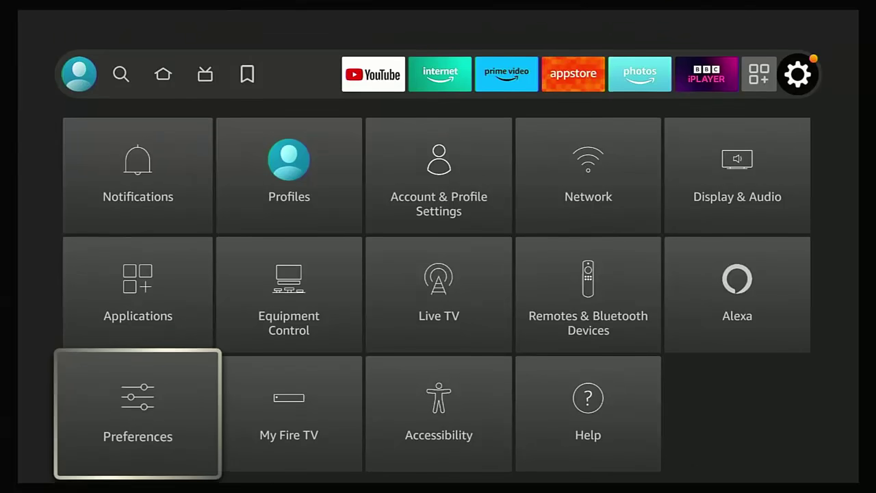
pyautogui.press('Right')
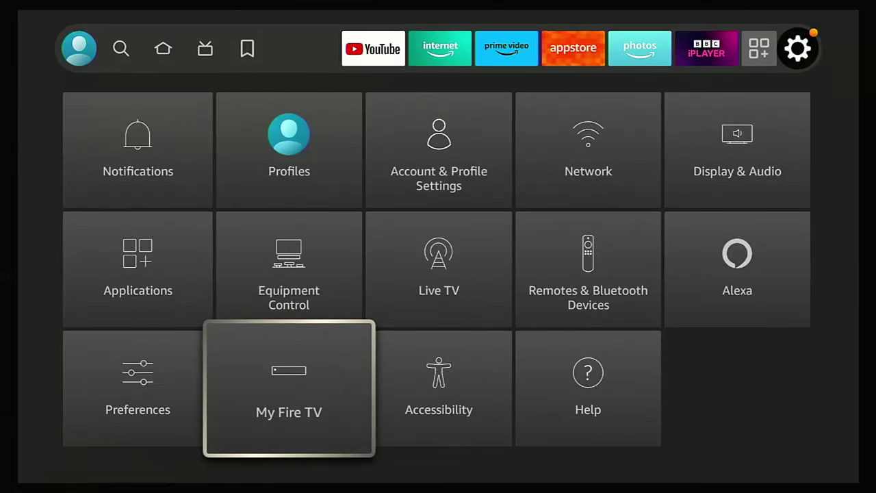
pyautogui.press('Return')
pyautogui.press('Down')
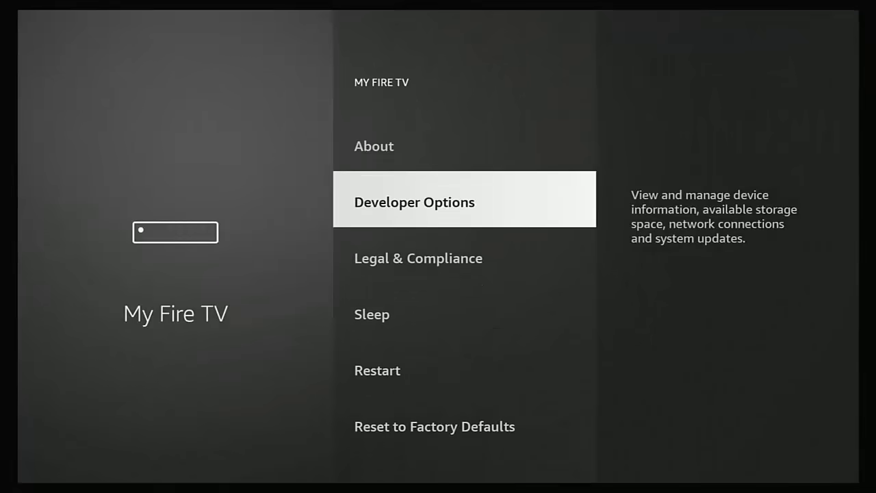
pyautogui.press('Up')
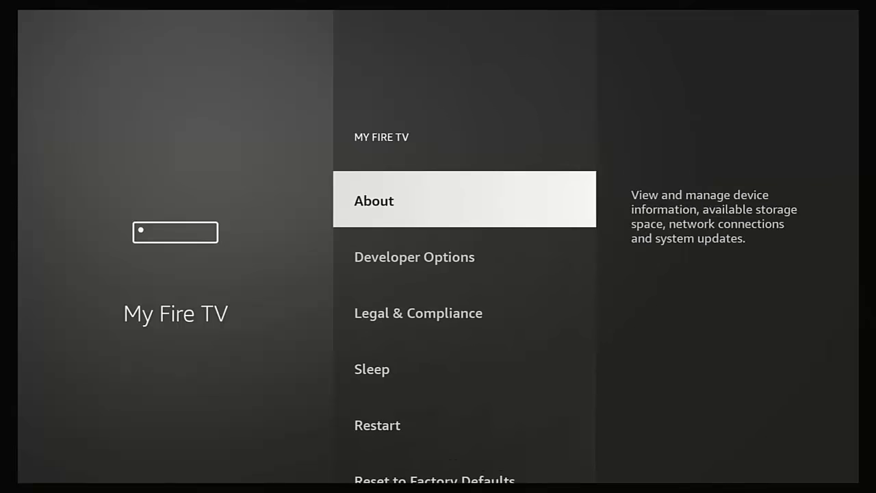
pyautogui.press('Return')
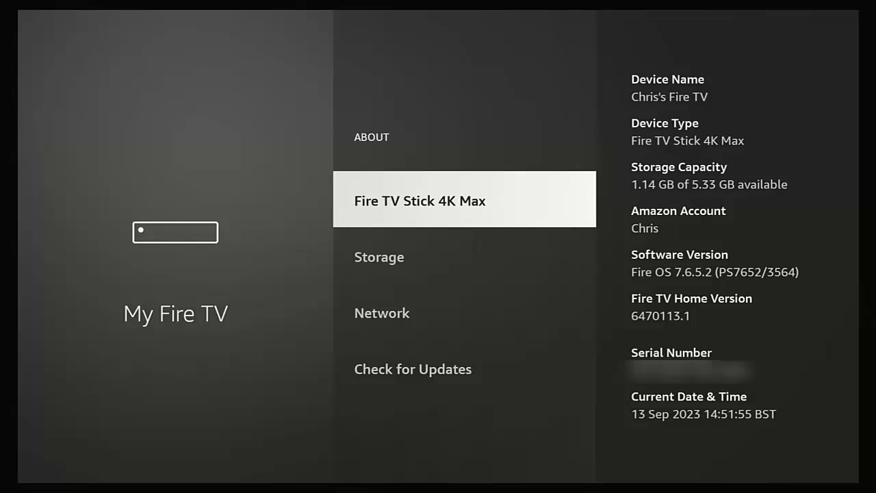
# Select Fire TV Stick 4K Max repeatedly to confirm developer mode, then return to My Fire TV.
pyautogui.press('Return')
pyautogui.press('Return')
pyautogui.press('Return')
pyautogui.press('Return')
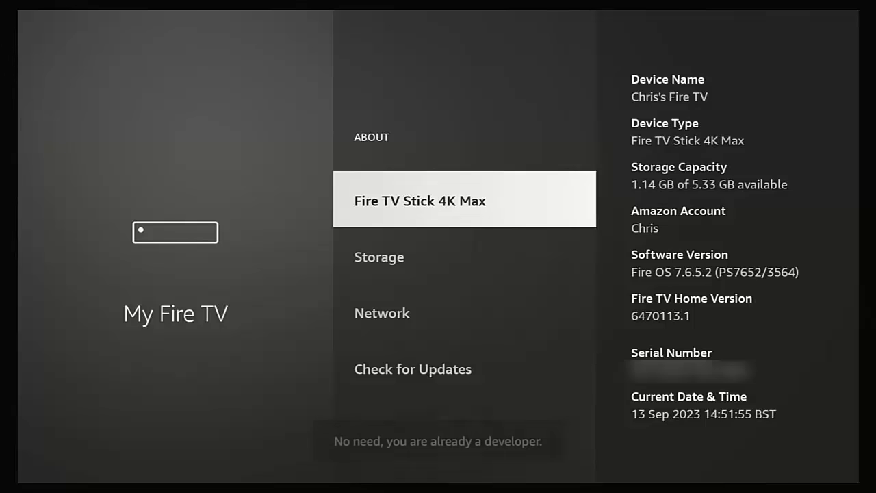
pyautogui.press('Return')
pyautogui.press('Return')
pyautogui.press('Return')
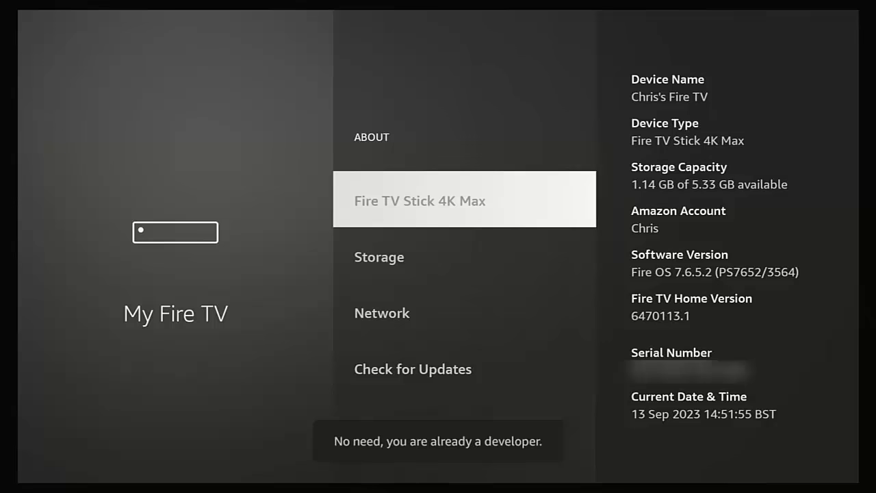
pyautogui.press('Return')
pyautogui.press('Return')
pyautogui.press('Return')
pyautogui.press('Return')
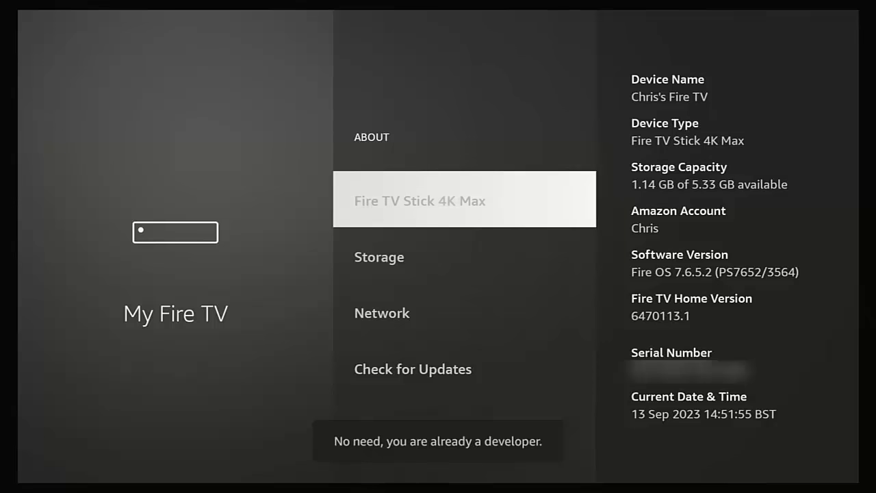
pyautogui.press('Return')
pyautogui.press('Return')
pyautogui.press('Return')
pyautogui.press('Return')
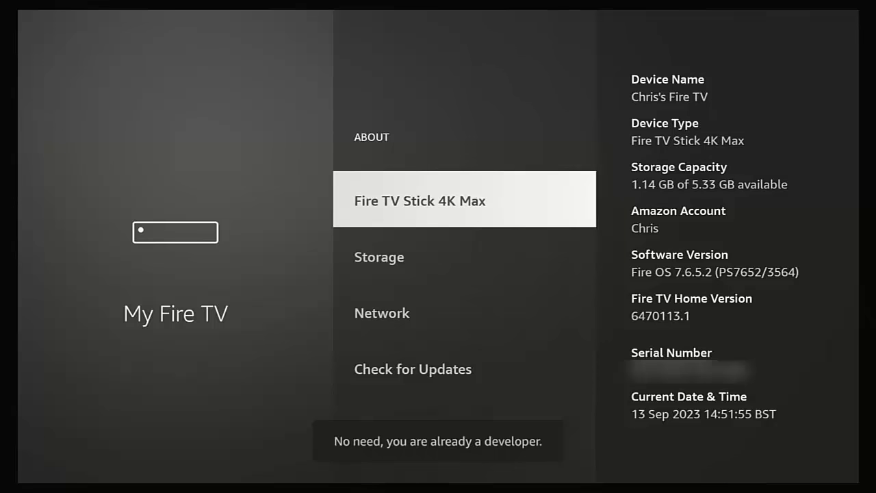
pyautogui.press('Return')
pyautogui.press('Return')
pyautogui.press('Return')
pyautogui.press('Return')
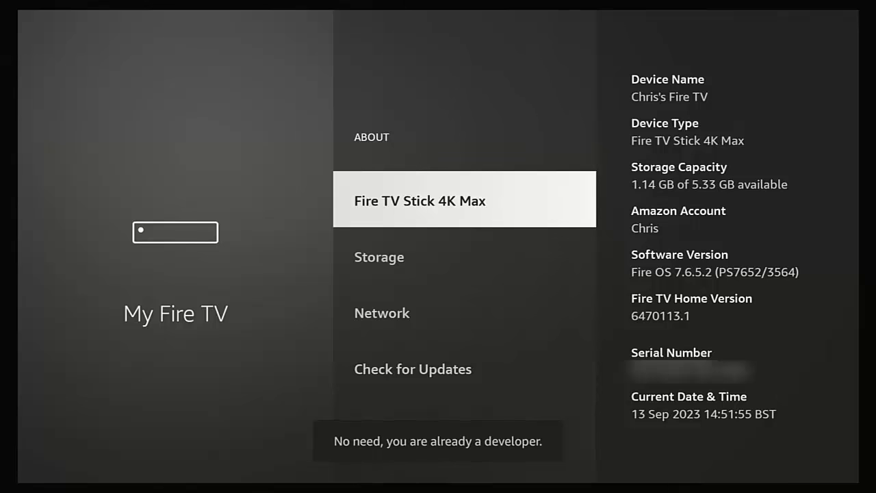
pyautogui.press('Escape')
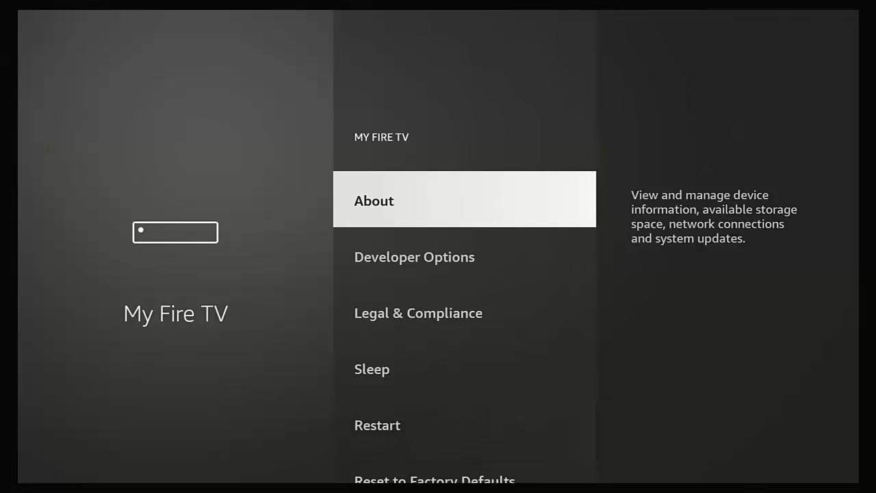
# Turn ADB Debugging on in Developer Options.
pyautogui.press('Down')
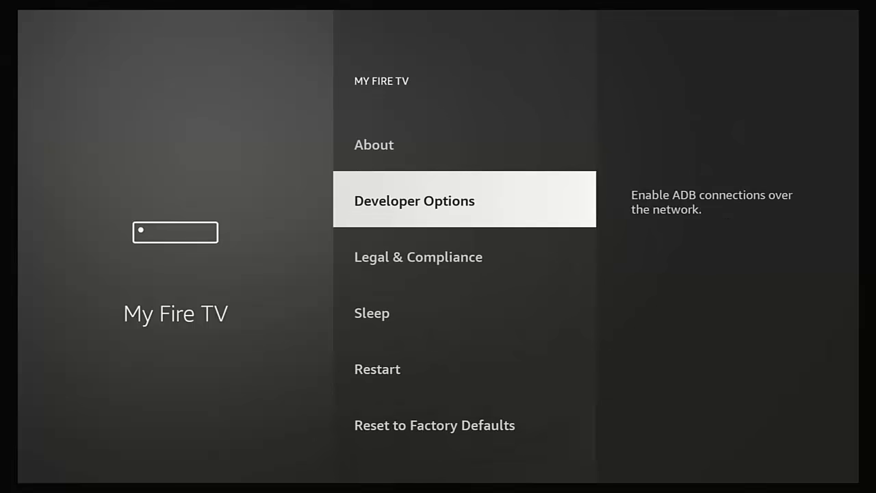
pyautogui.press('Return')
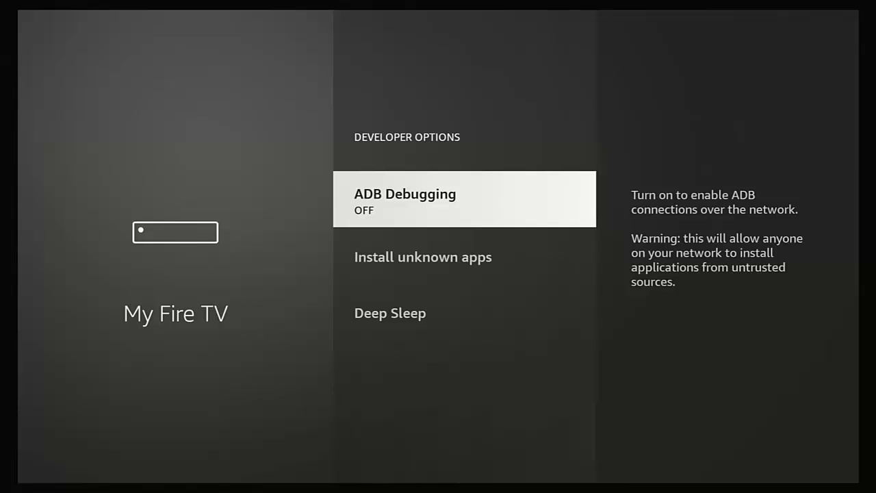
pyautogui.press('Return')
pyautogui.press('Escape')
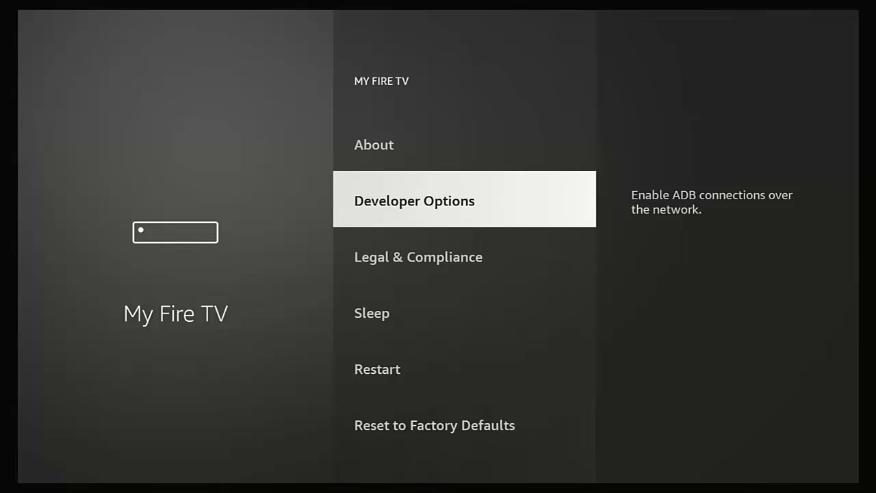
# Look up the stick's IP address, 192.168.10.107, under About > Network.
pyautogui.press('Up')
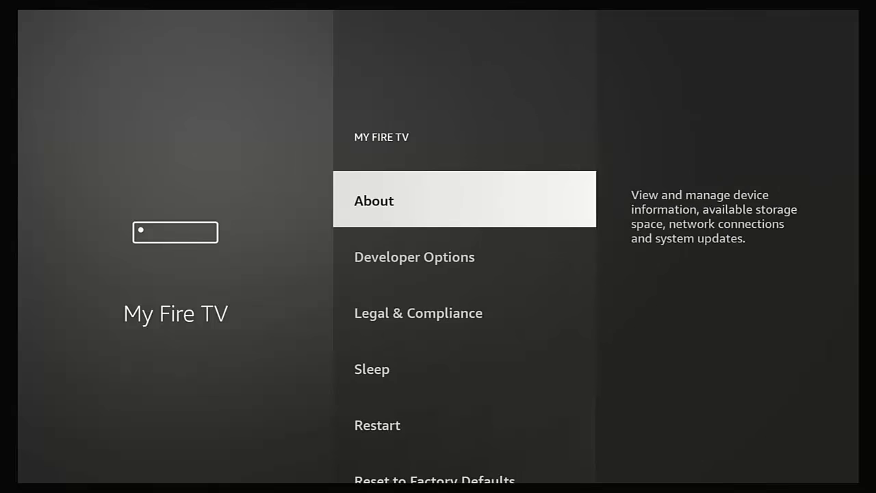
pyautogui.press('Return')
pyautogui.press('Down')
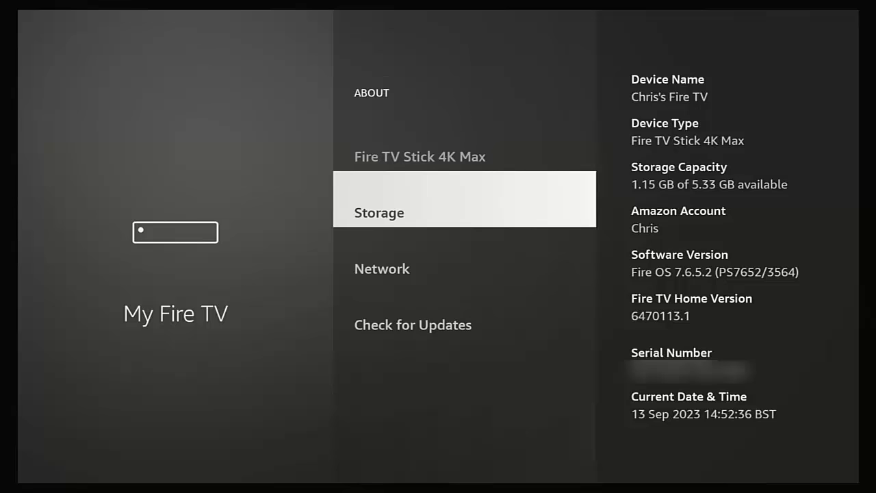
pyautogui.press('Down')
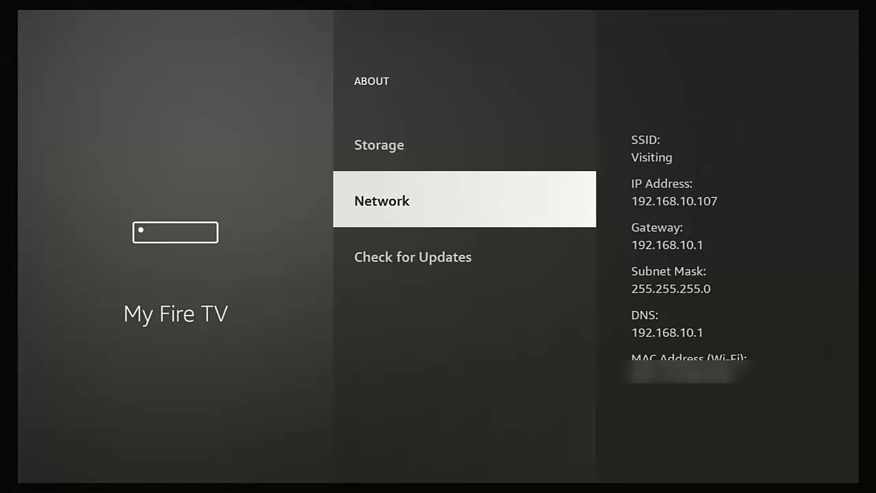
# Restart the Fire TV Stick 4K Max from the My Fire TV menu and confirm it.
pyautogui.press('Escape')
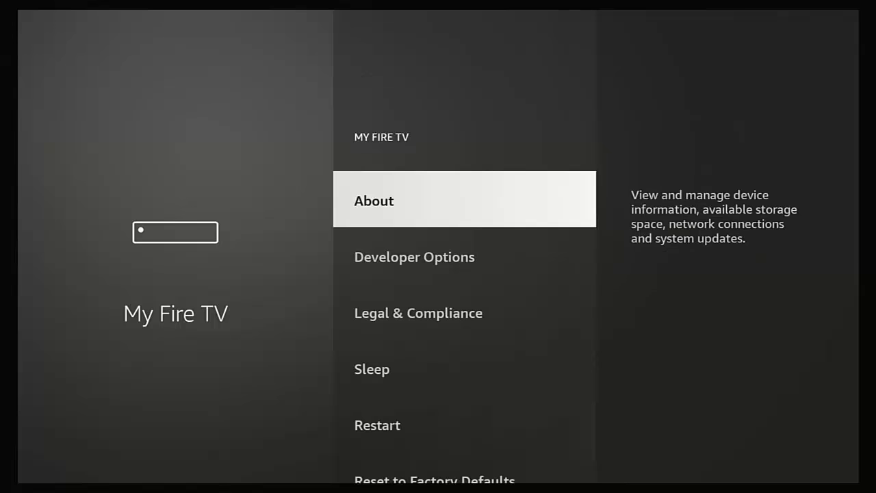
pyautogui.press('Down')
pyautogui.press('Down')
pyautogui.press('Down')
pyautogui.press('Down')
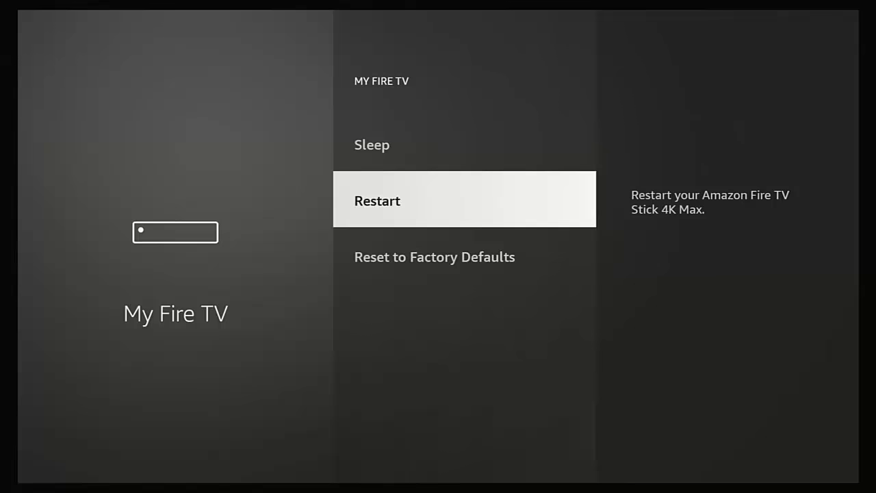
pyautogui.press('Return')
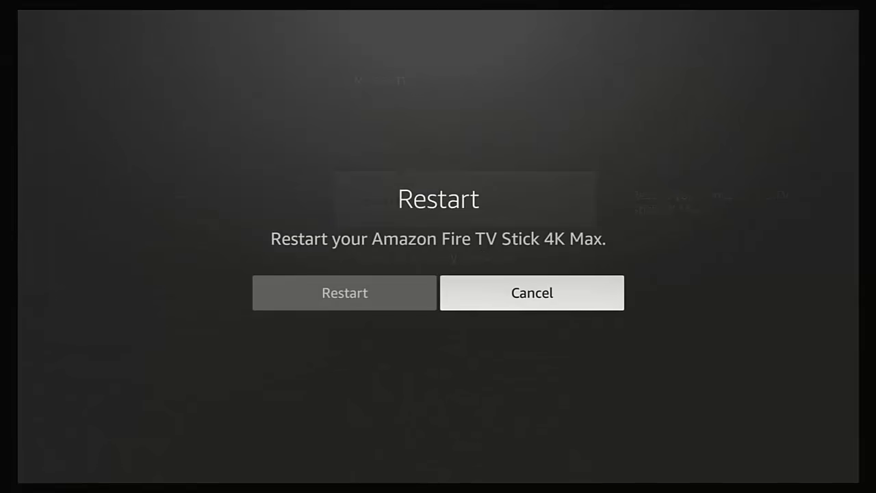
pyautogui.press('Left')
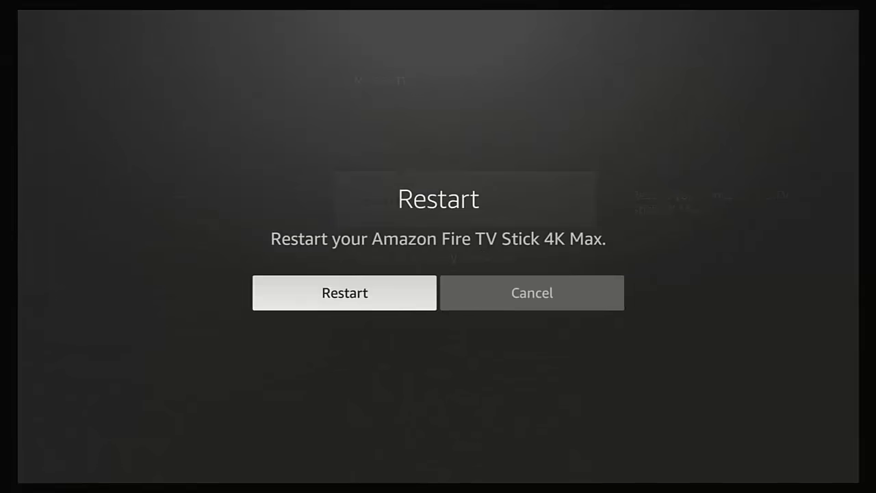
pyautogui.press('Return')
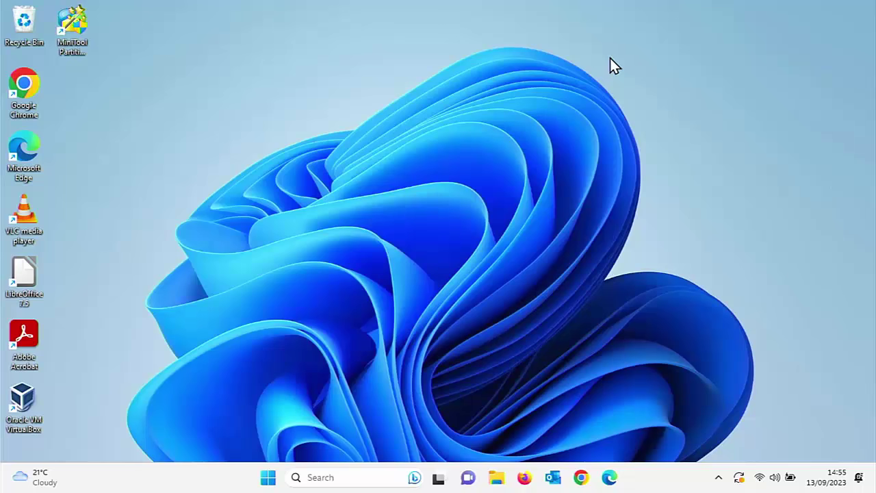
pyautogui.click(609, 477)
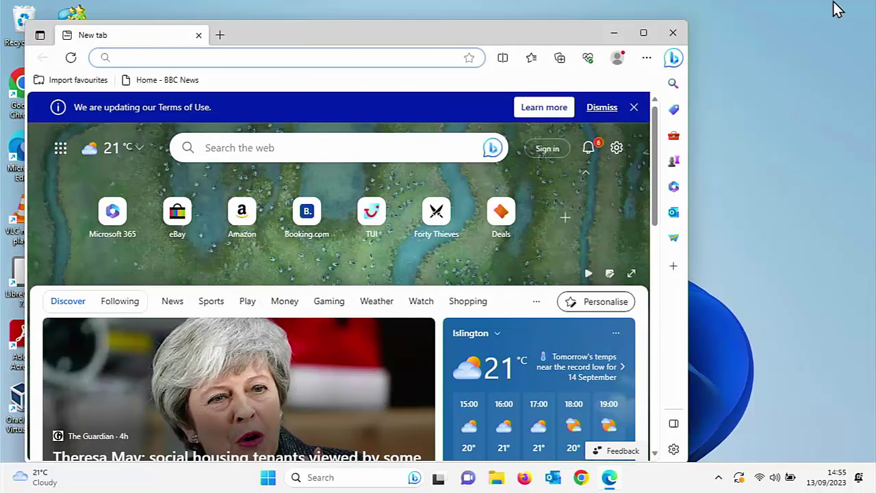
pyautogui.click(644, 33)
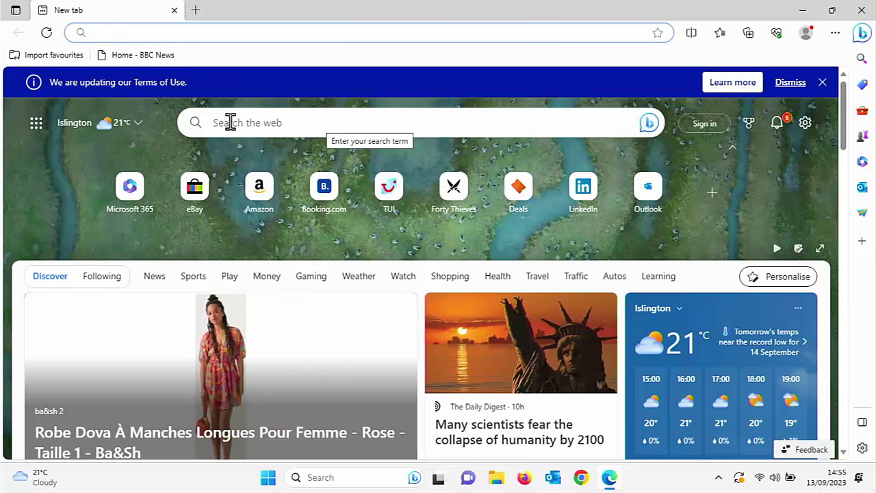
pyautogui.click(151, 32)
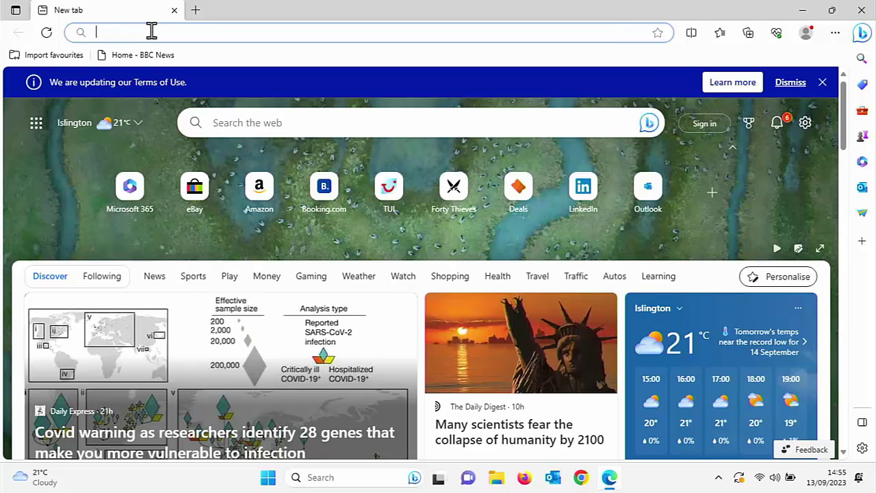
pyautogui.write('https://github.com/Genymobile/scrcpy')
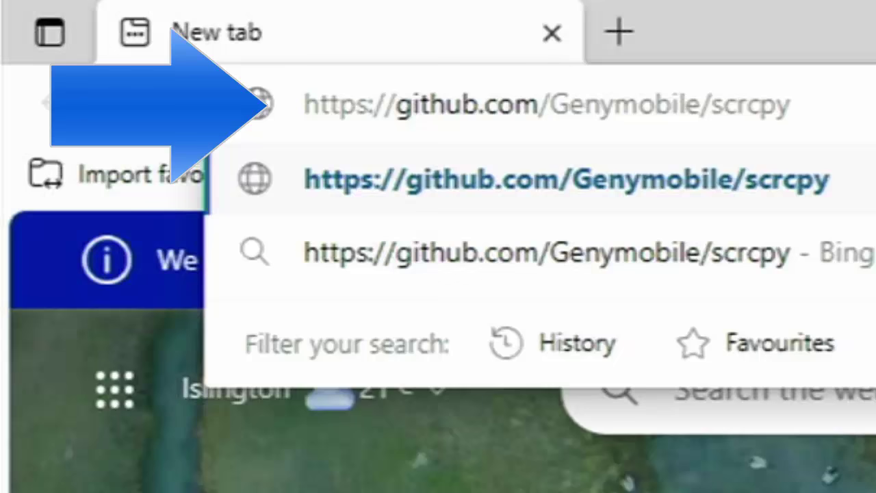
# Load the scrcpy GitHub page and download scrcpy-win64-v2.1.1.zip from the v2.1.1 release.
pyautogui.press('Return')
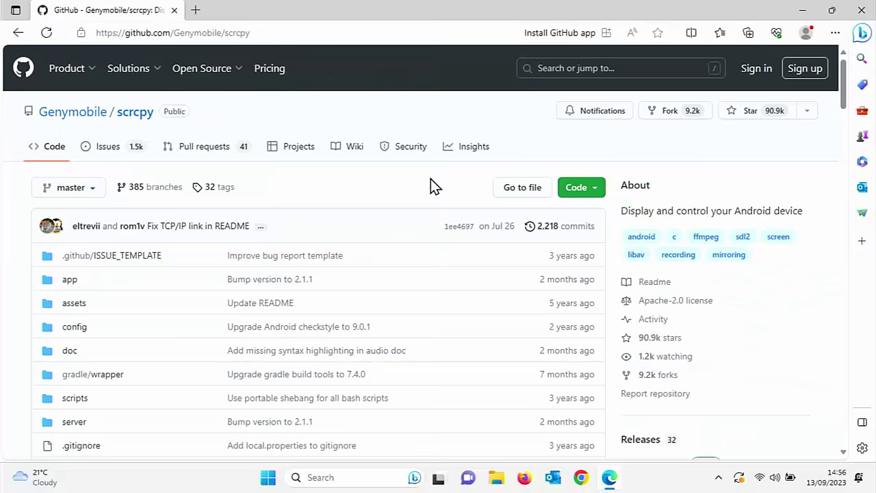
pyautogui.scroll(-1, 643, 302)
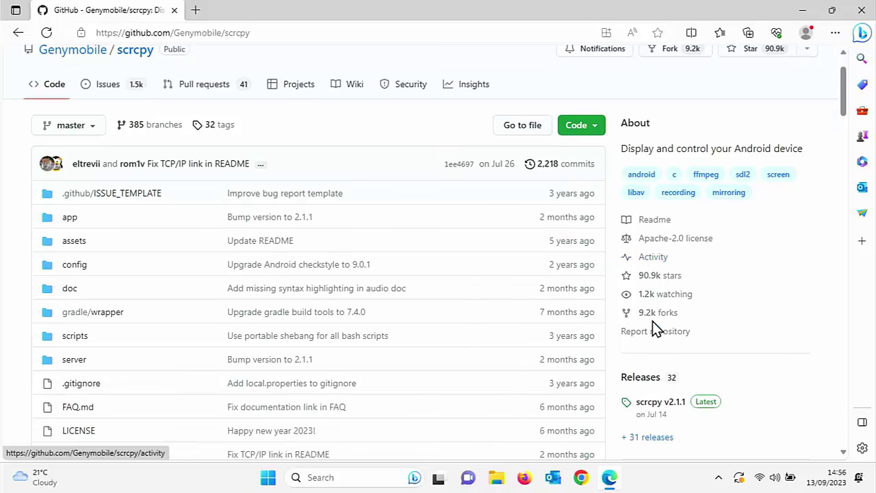
pyautogui.click(653, 404)
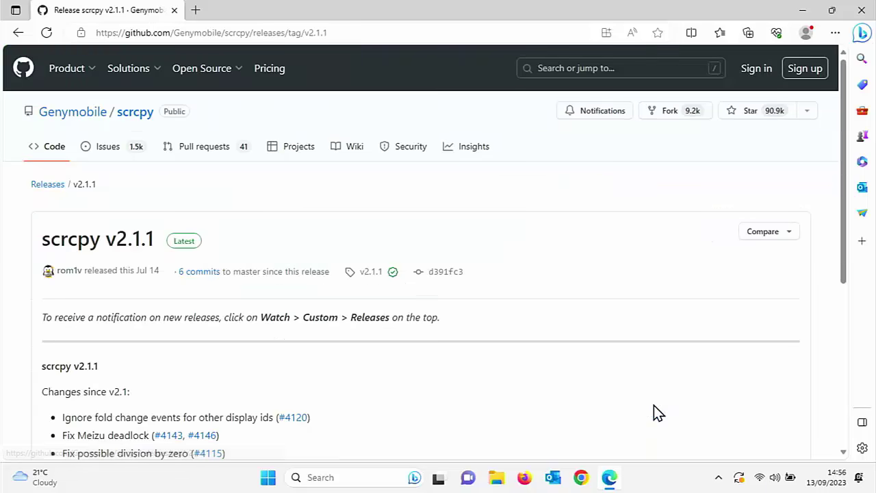
pyautogui.scroll(-3, 669, 407)
pyautogui.scroll(-1, 674, 406)
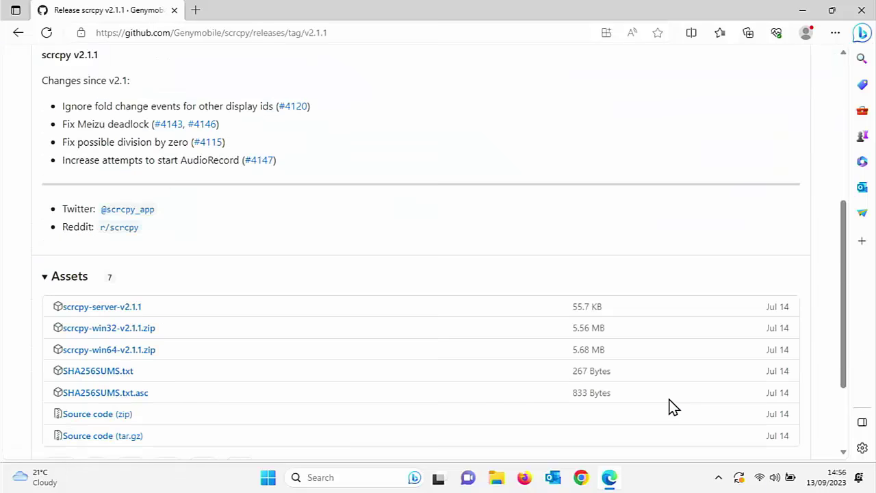
pyautogui.click(104, 359)
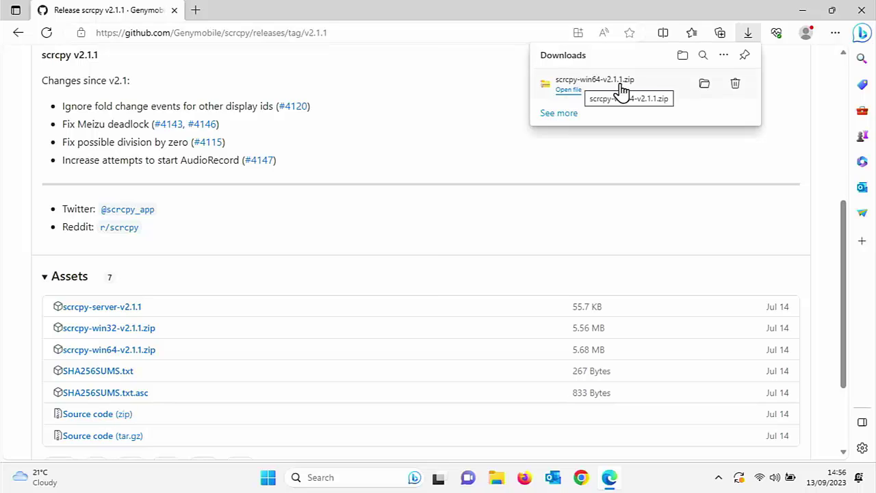
# Close Edge and extract the scrcpy zip in Downloads into a Downloads\scrcpy folder.
pyautogui.click(861, 10)
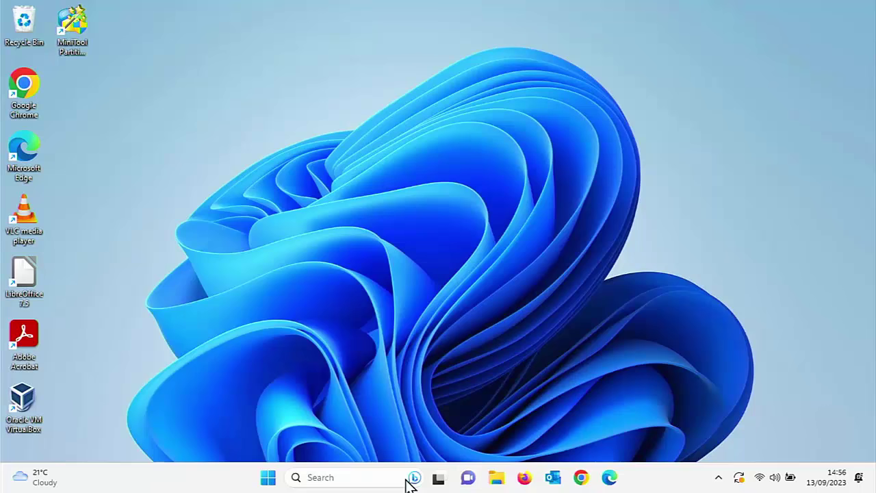
pyautogui.click(497, 479)
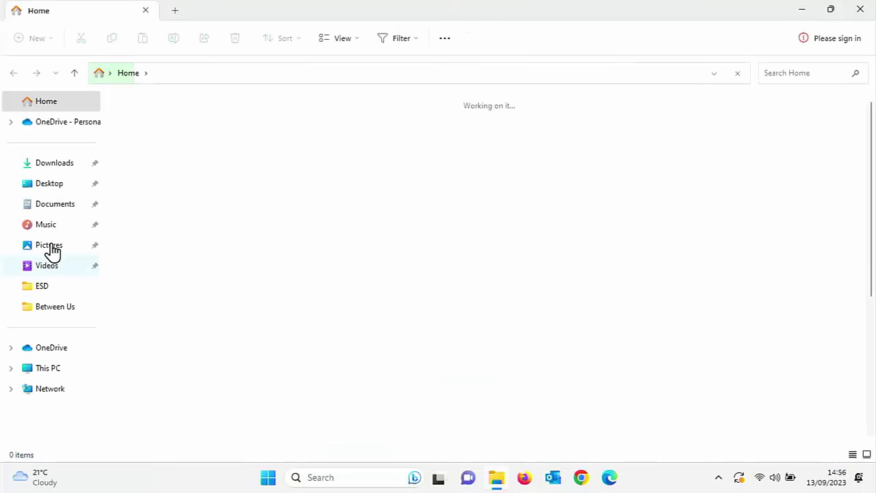
pyautogui.click(57, 164)
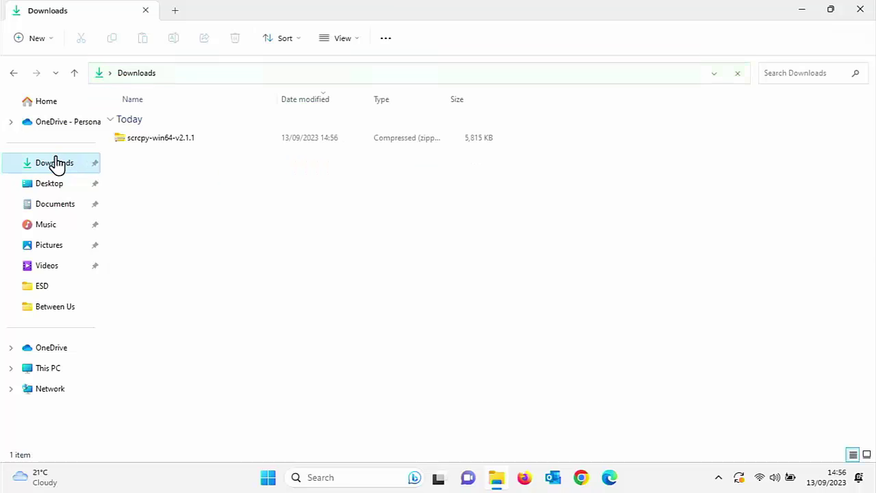
pyautogui.click(144, 146)
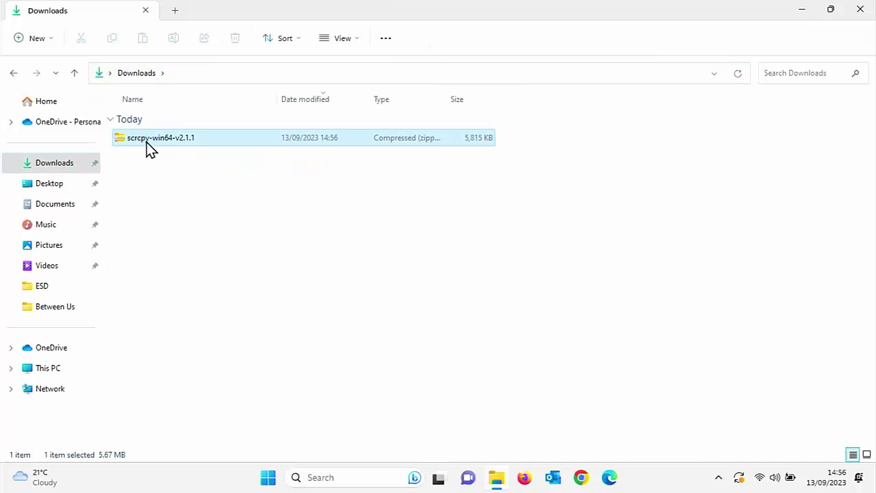
pyautogui.rightClick(148, 145)
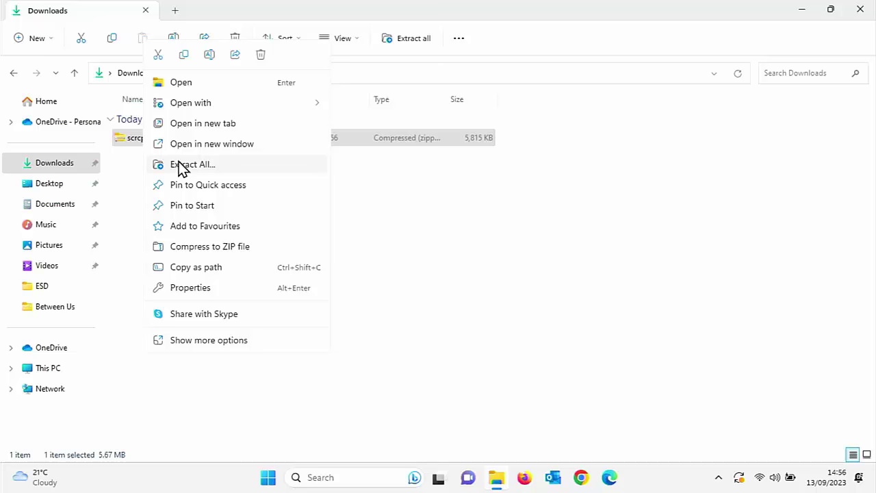
pyautogui.click(191, 164)
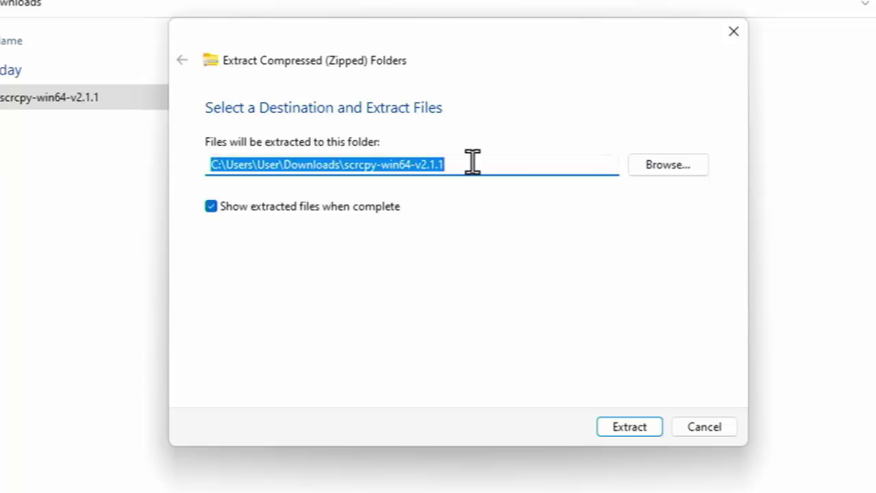
pyautogui.click(472, 161)
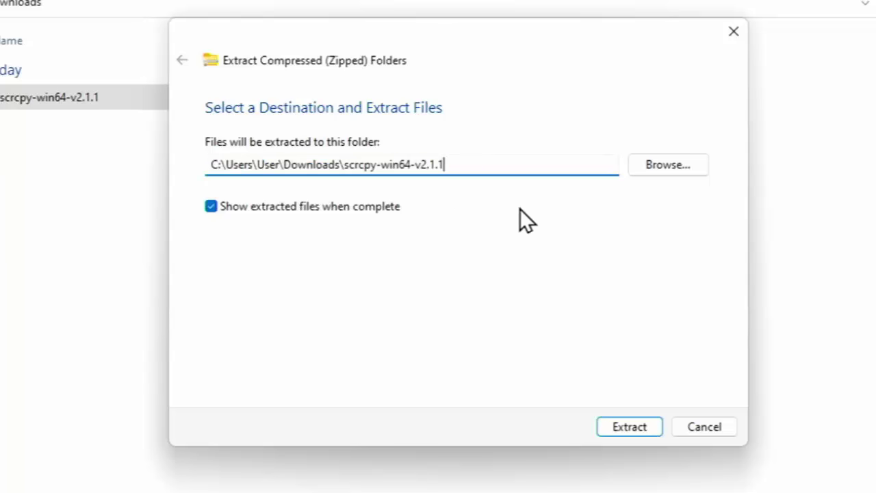
pyautogui.press('BackSpace')
pyautogui.press('BackSpace')
pyautogui.press('BackSpace')
pyautogui.press('BackSpace')
pyautogui.press('BackSpace')
pyautogui.press('BackSpace')
pyautogui.press('BackSpace')
pyautogui.press('BackSpace')
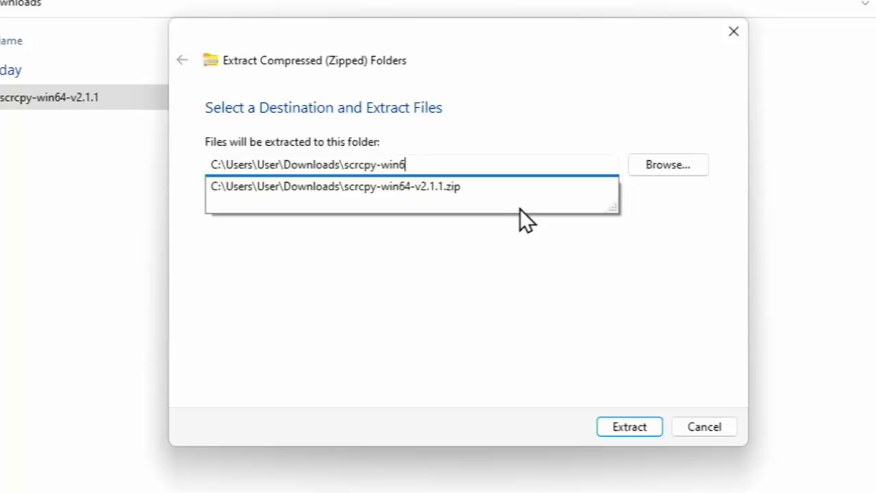
pyautogui.press('BackSpace')
pyautogui.press('BackSpace')
pyautogui.press('BackSpace')
pyautogui.press('BackSpace')
pyautogui.press('BackSpace')
pyautogui.click(620, 424)
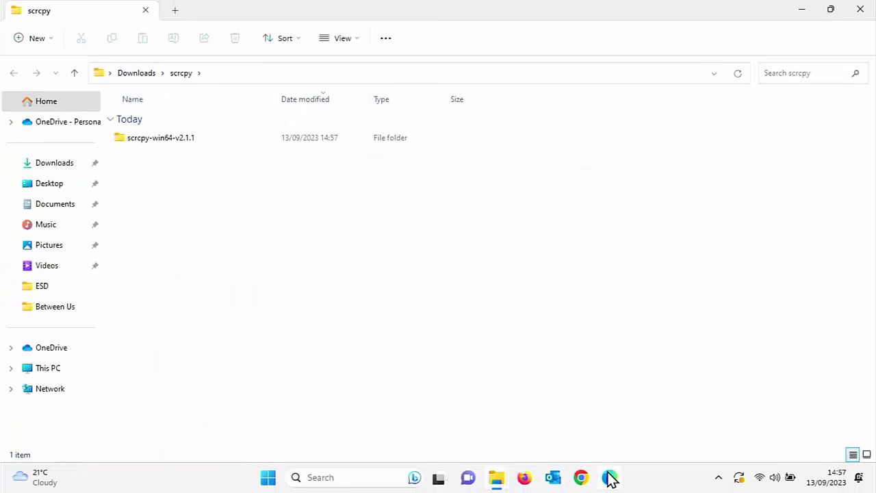
# Open a new Edge window and load the srevinsaju/guiscrcpy GitHub repository.
pyautogui.click(608, 477)
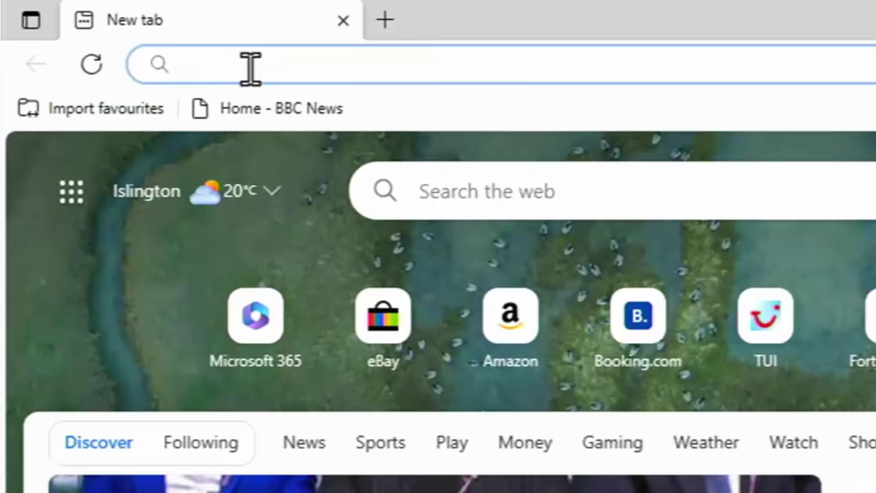
pyautogui.write('https://github.com/srevinsaju/guiscrcpy')
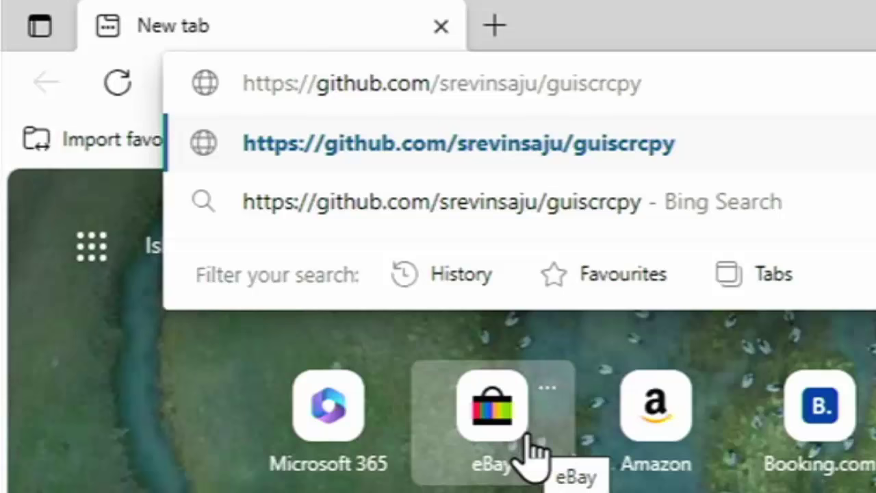
pyautogui.press('Return')
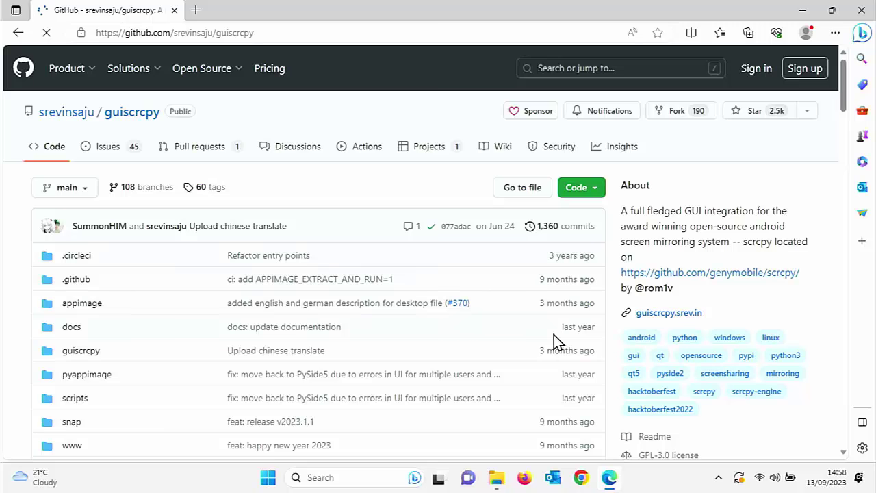
# Download guiscrcpy-PyQt5-x64.exe from the Release v2023.1.1 assets.
pyautogui.scroll(-5, 659, 348)
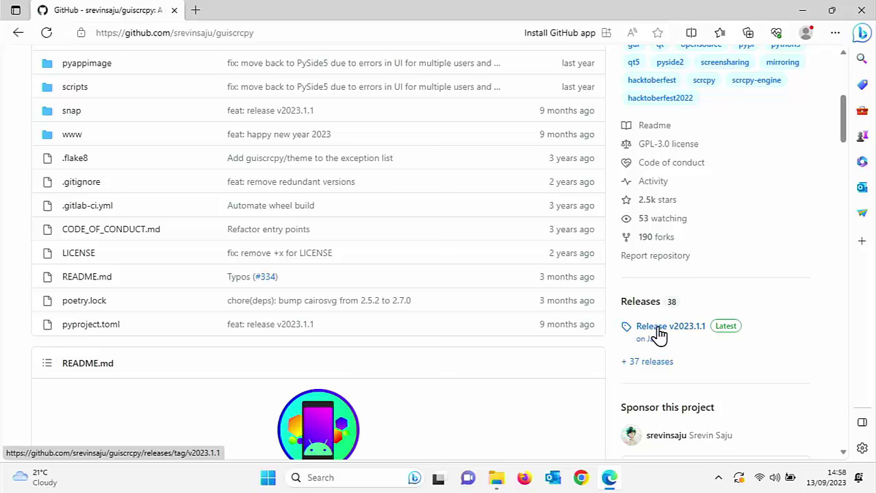
pyautogui.click(656, 333)
pyautogui.scroll(-3, 489, 309)
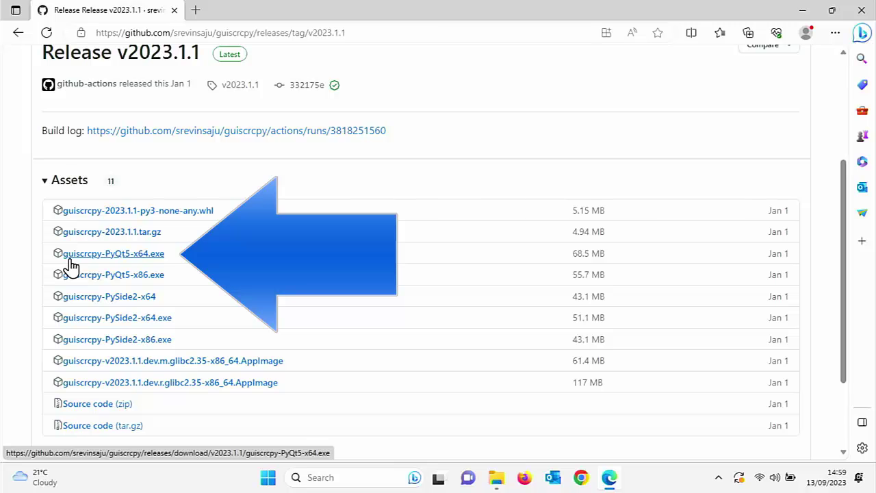
pyautogui.click(112, 262)
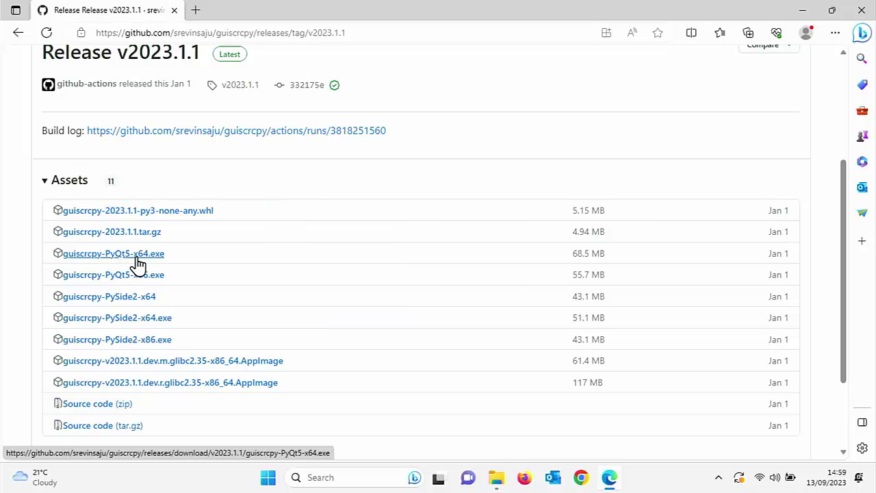
pyautogui.click(141, 262)
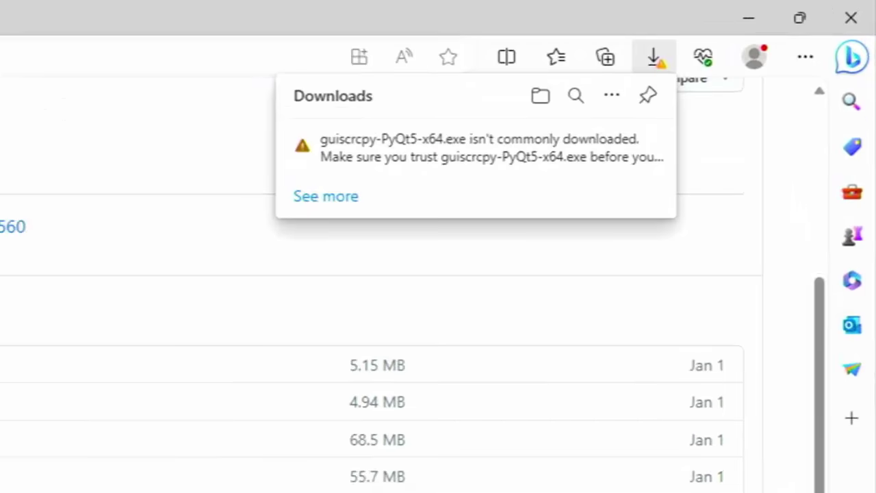
# Override the SmartScreen warning with Keep, then Keep anyway, for guiscrcpy-PyQt5-x64.exe.
pyautogui.moveTo(485, 160)
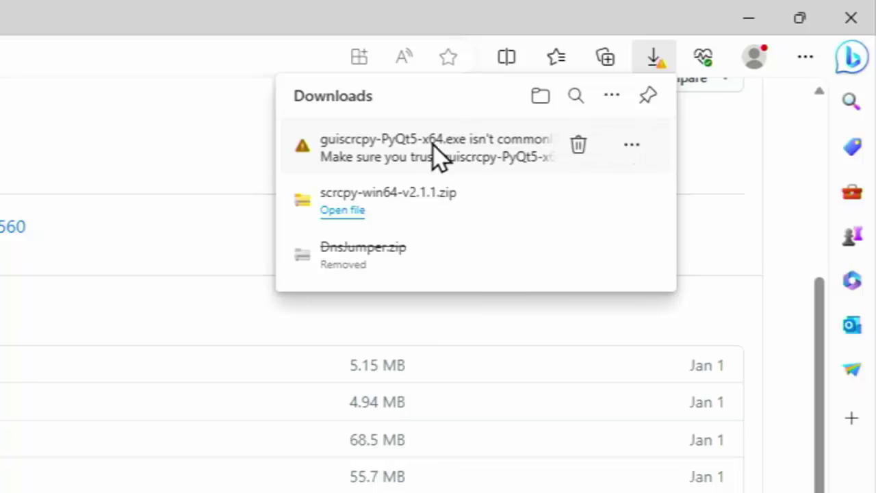
pyautogui.click(636, 146)
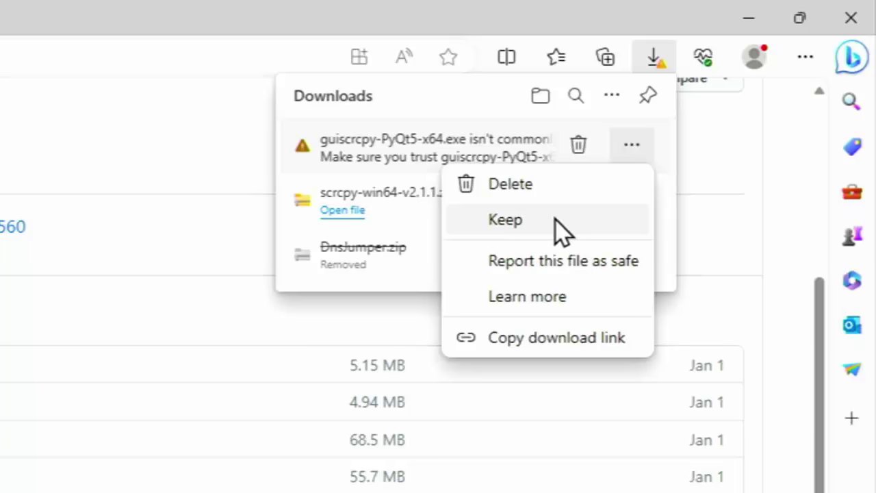
pyautogui.click(527, 229)
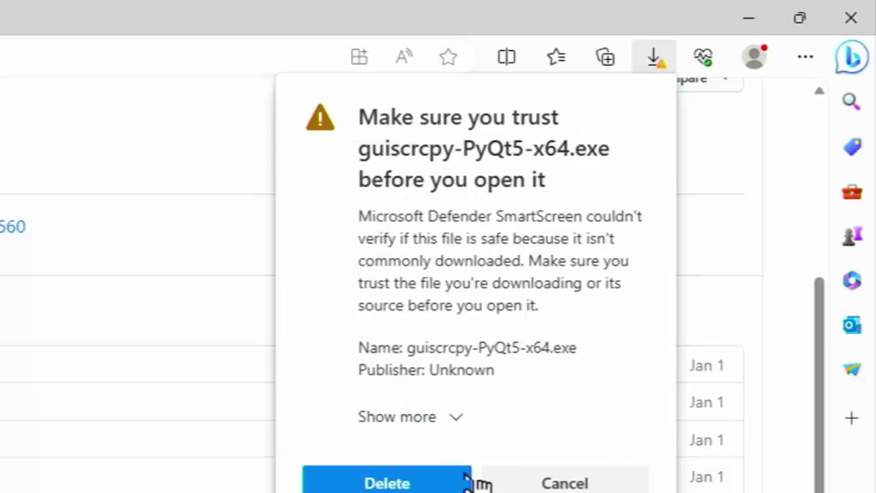
pyautogui.click(457, 419)
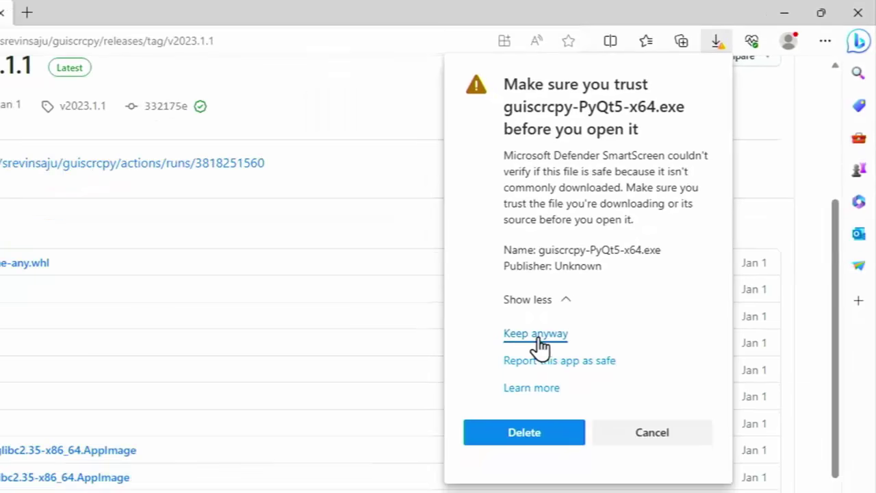
pyautogui.click(537, 336)
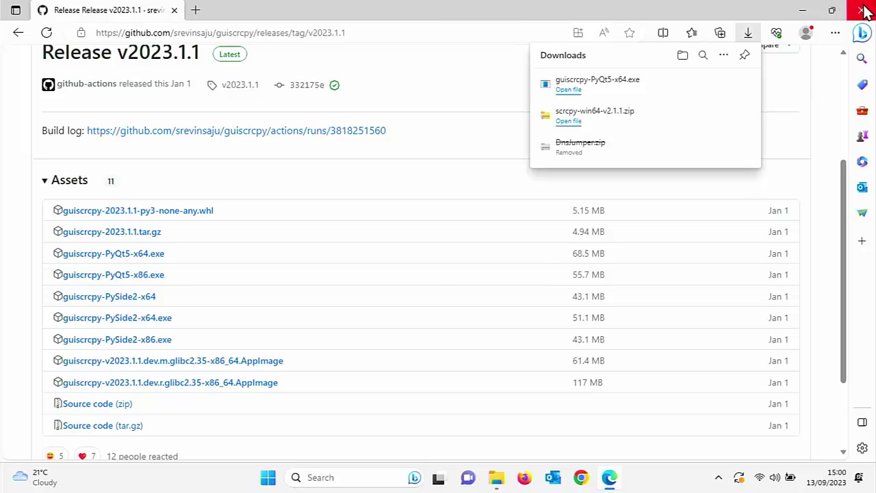
# Close Edge and copy the guiscrcpy-PyQt5-x64 file from Downloads.
pyautogui.click(864, 8)
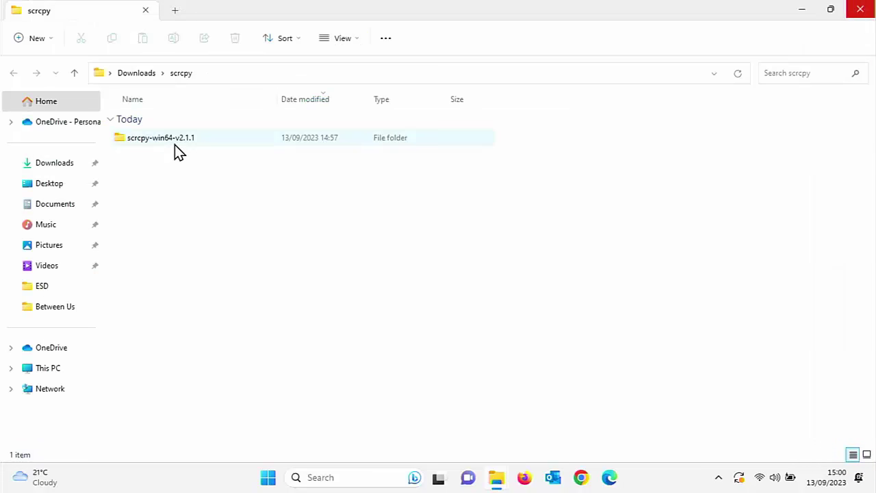
pyautogui.click(41, 164)
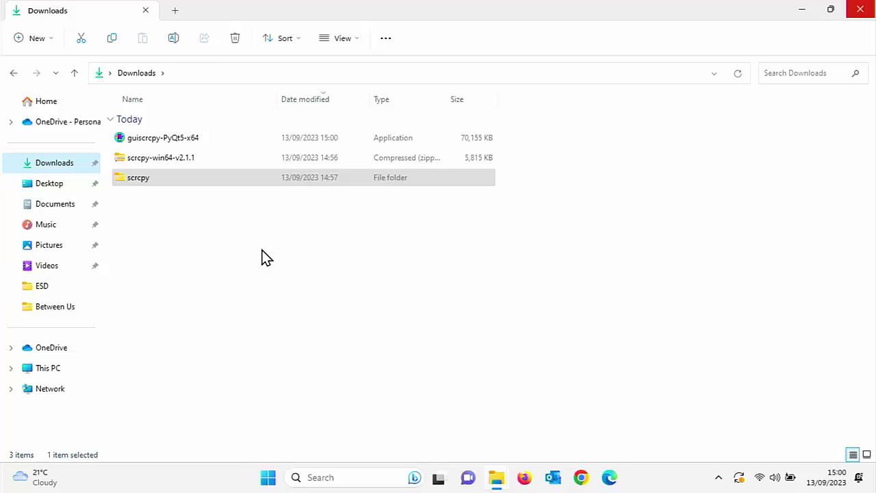
pyautogui.rightClick(162, 140)
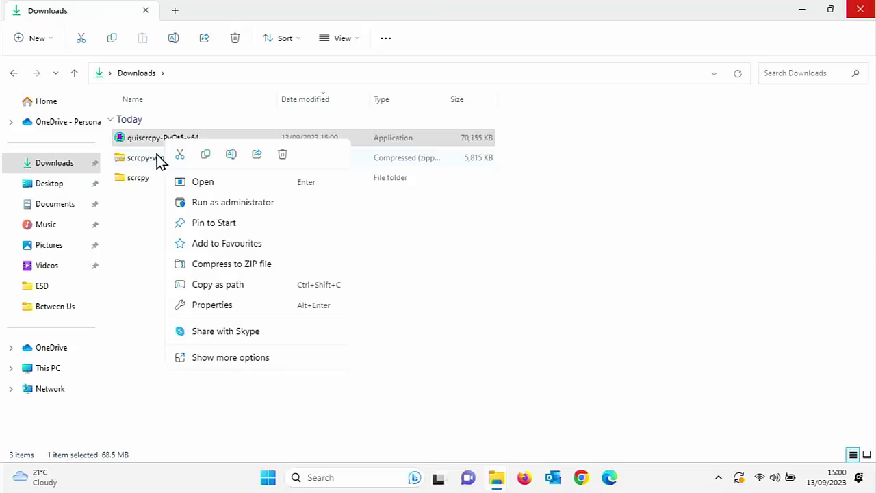
pyautogui.click(196, 358)
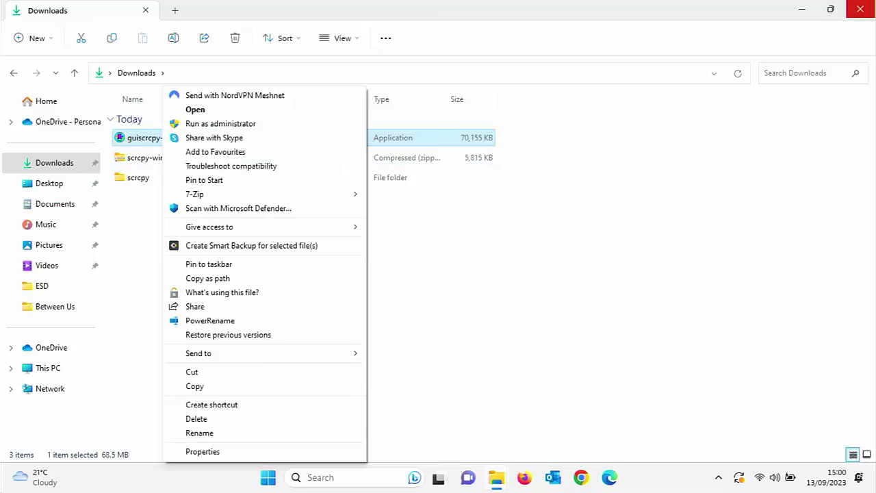
pyautogui.click(192, 373)
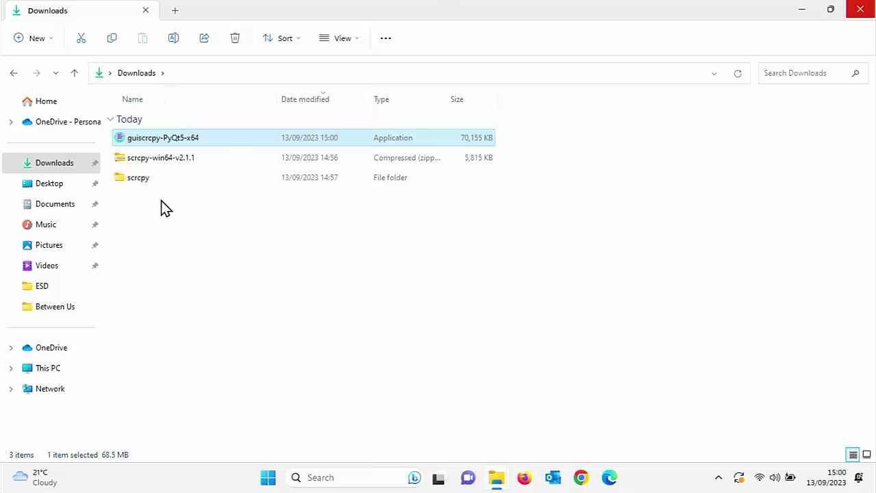
# Paste it into the Downloads\scrcpy\scrcpy-win64-v2.1.1 folder.
pyautogui.doubleClick(140, 189)
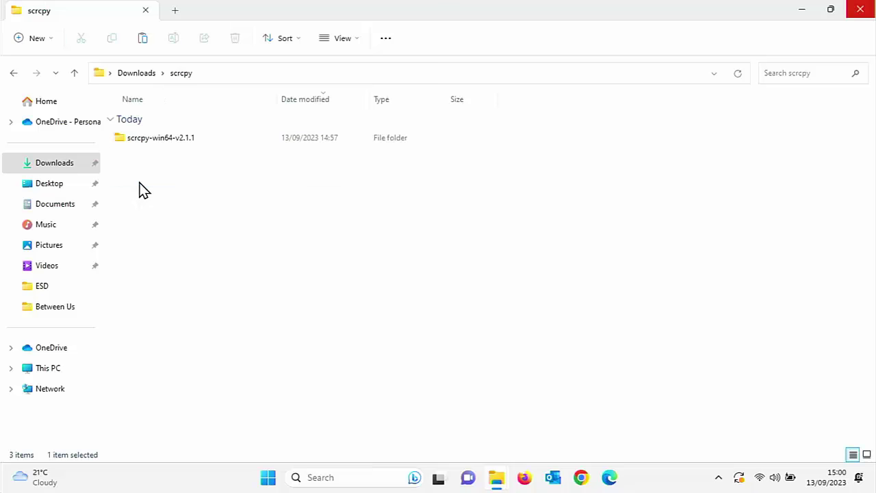
pyautogui.doubleClick(157, 141)
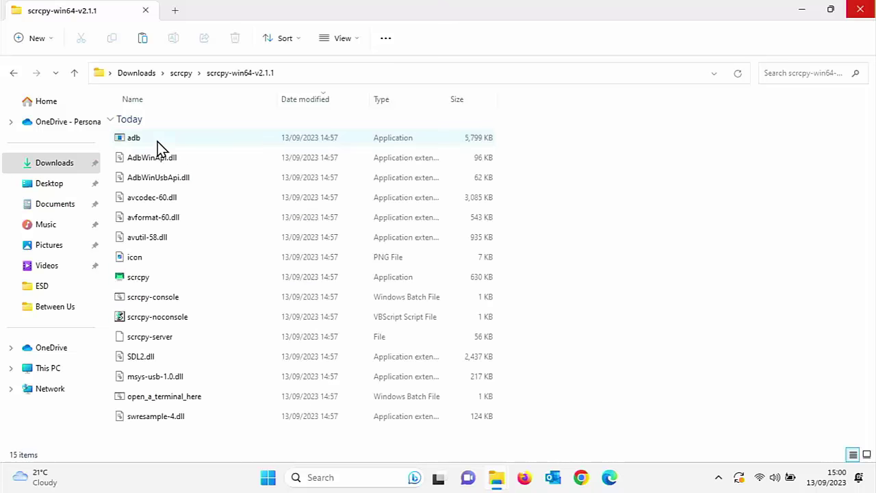
pyautogui.rightClick(560, 224)
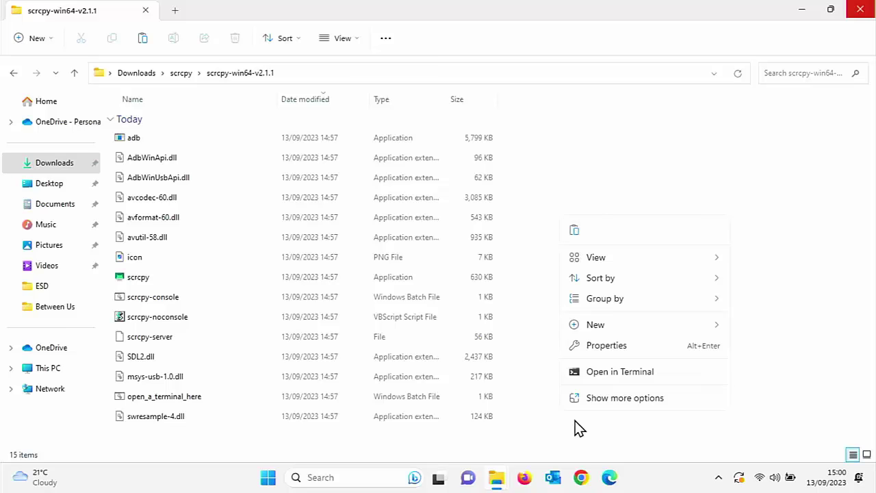
pyautogui.click(587, 403)
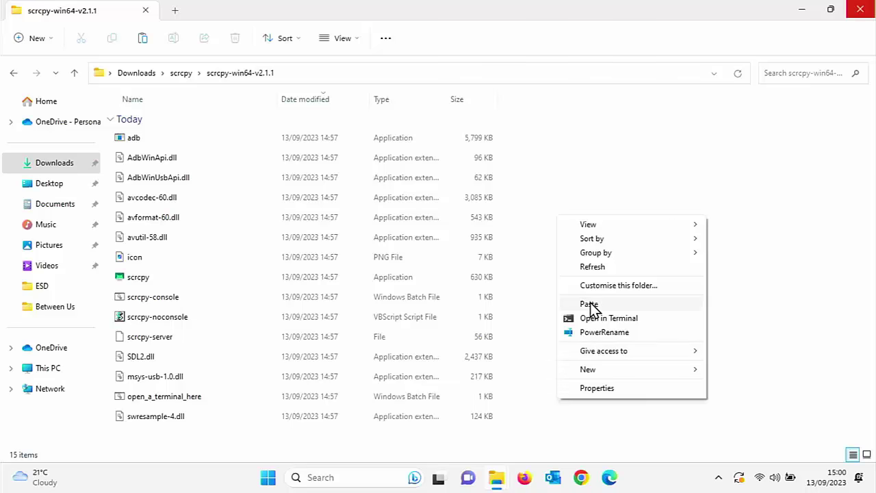
pyautogui.click(590, 304)
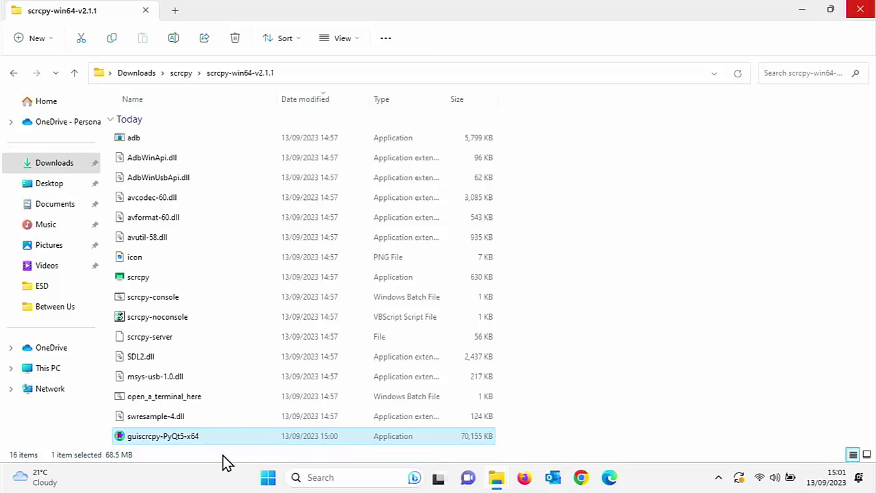
# Unblock guiscrcpy-PyQt5-x64 in its file Properties and apply the change.
pyautogui.rightClick(188, 439)
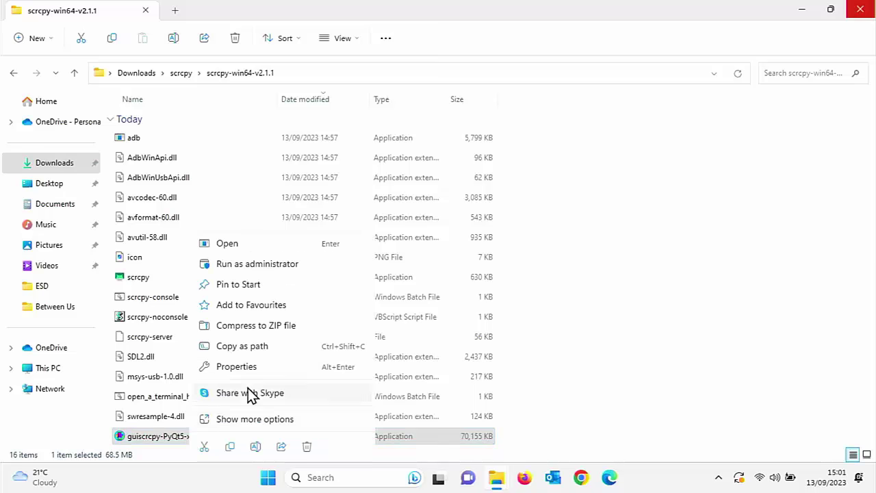
pyautogui.click(239, 368)
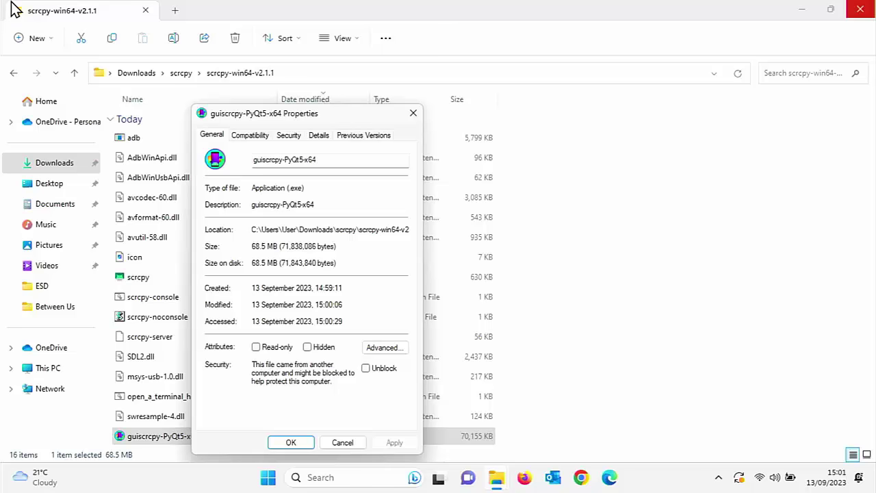
pyautogui.click(367, 370)
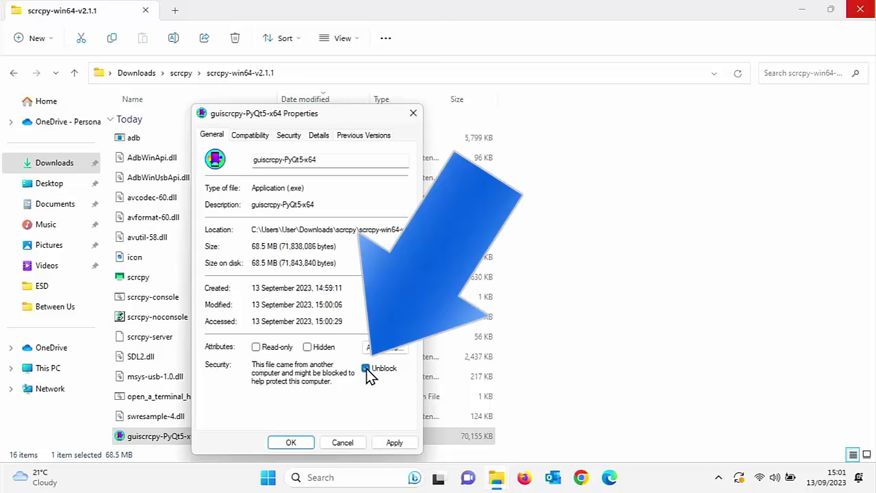
pyautogui.click(395, 442)
pyautogui.click(290, 443)
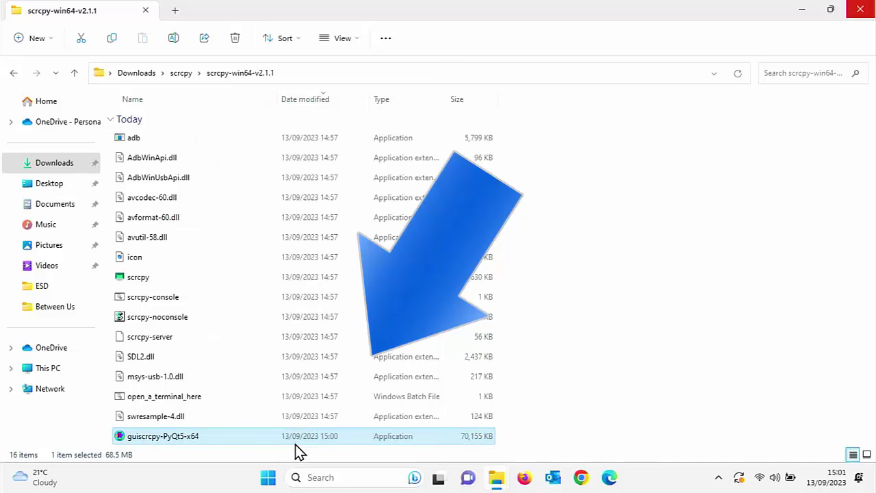
# Launch guiscrcpy-PyQt5-x64 and point it to the scrcpy-server file.
pyautogui.doubleClick(191, 438)
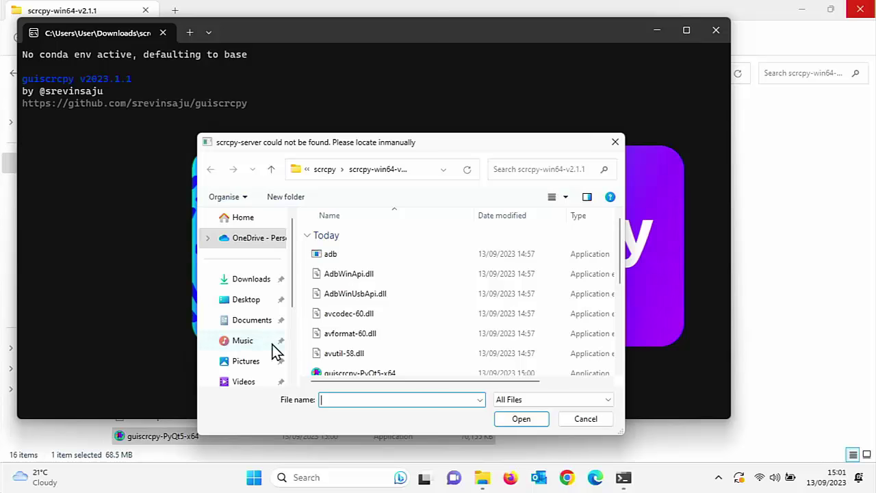
pyautogui.scroll(-2, 332, 332)
pyautogui.scroll(-2, 330, 332)
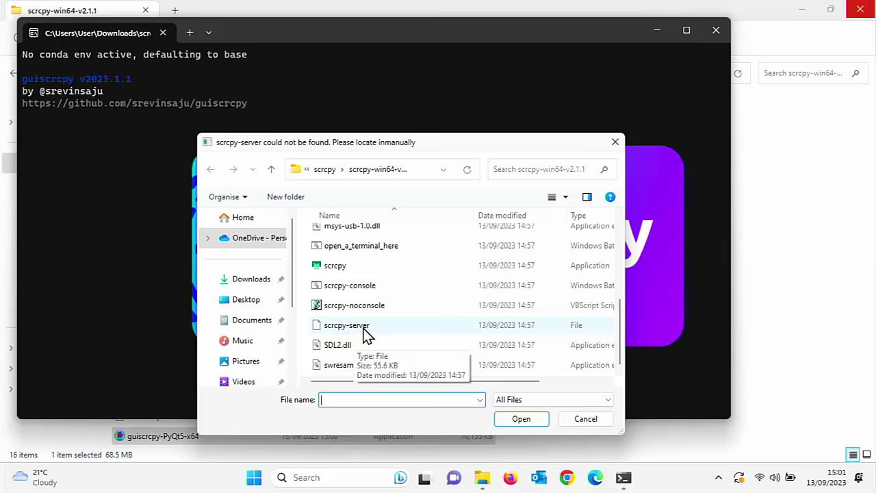
pyautogui.doubleClick(347, 325)
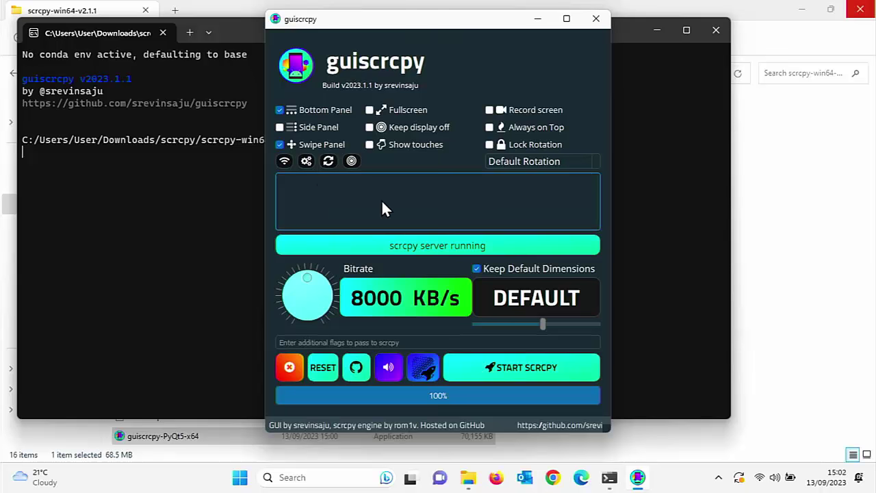
# Enable TCP/IP and connect guiscrcpy to the Fire TV at 192.168.10.107:5555.
pyautogui.click(283, 163)
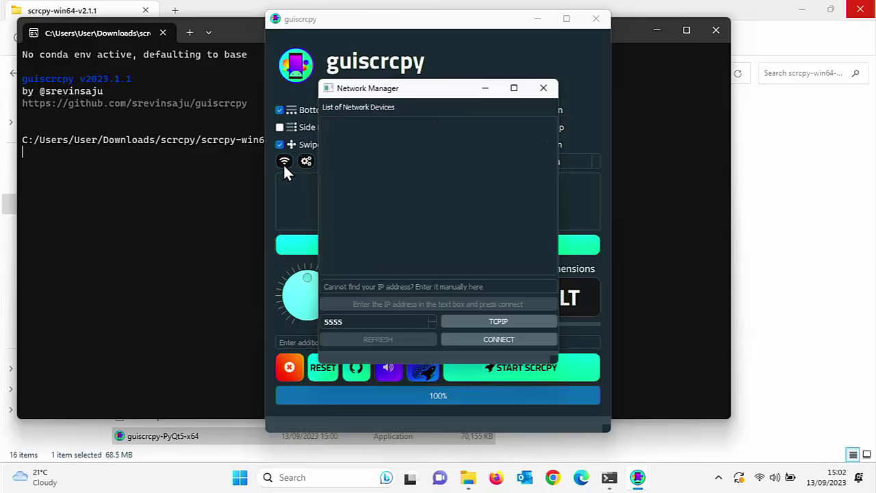
pyautogui.click(464, 322)
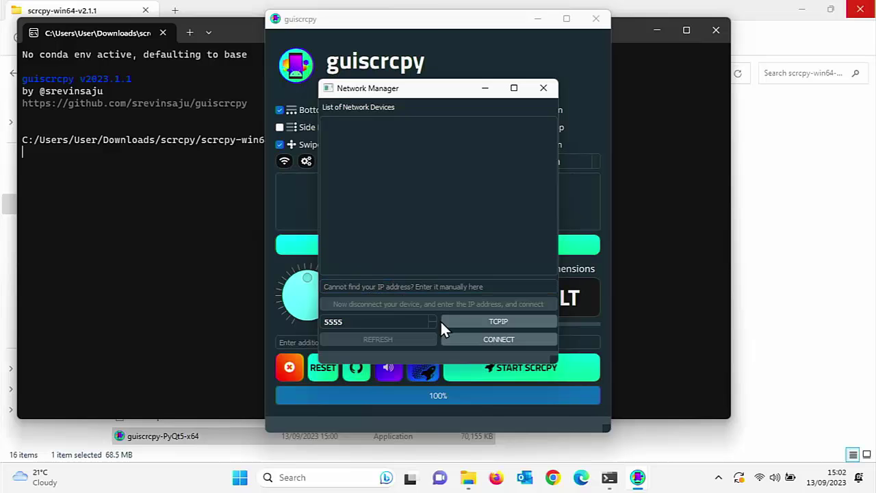
pyautogui.write('192')
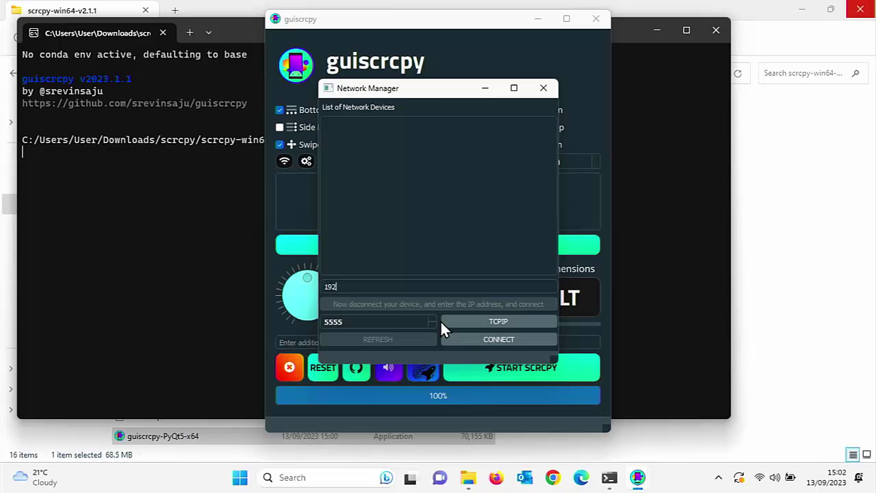
pyautogui.write('.168.10.107')
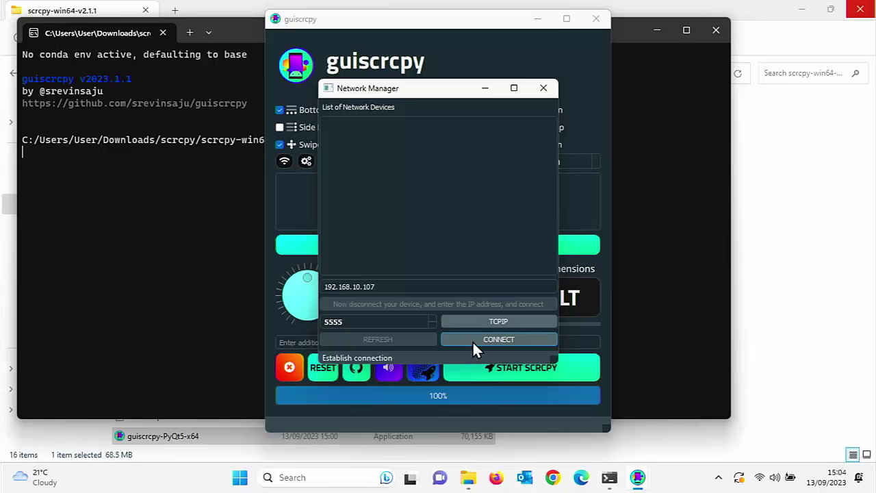
pyautogui.click(472, 340)
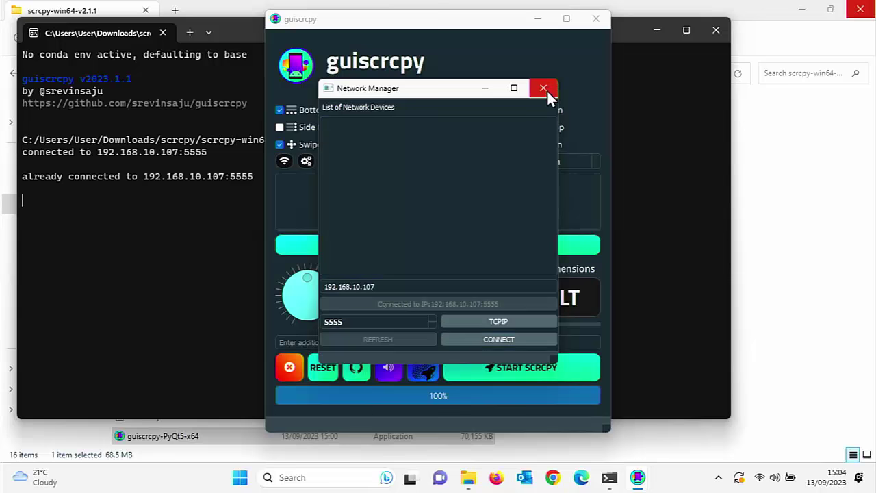
pyautogui.click(550, 87)
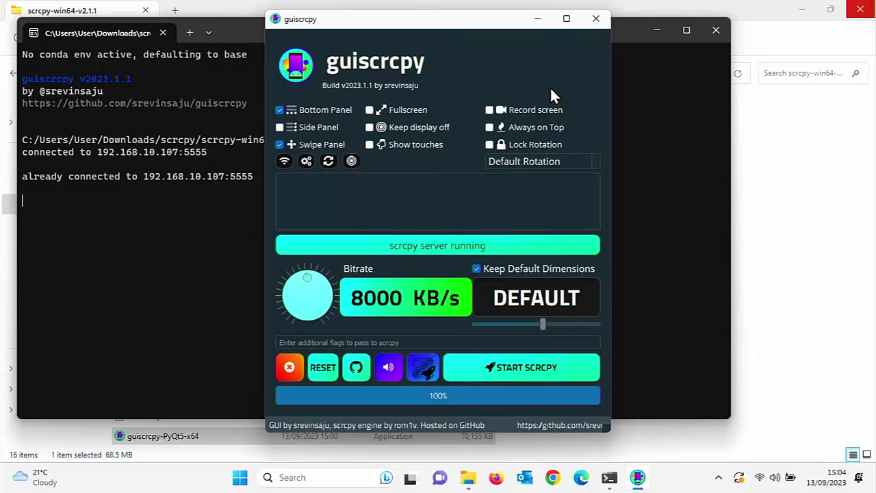
# Start mirroring, dock the toolbar and D-pad below the AFTKA window, and test row navigation.
pyautogui.click(537, 369)
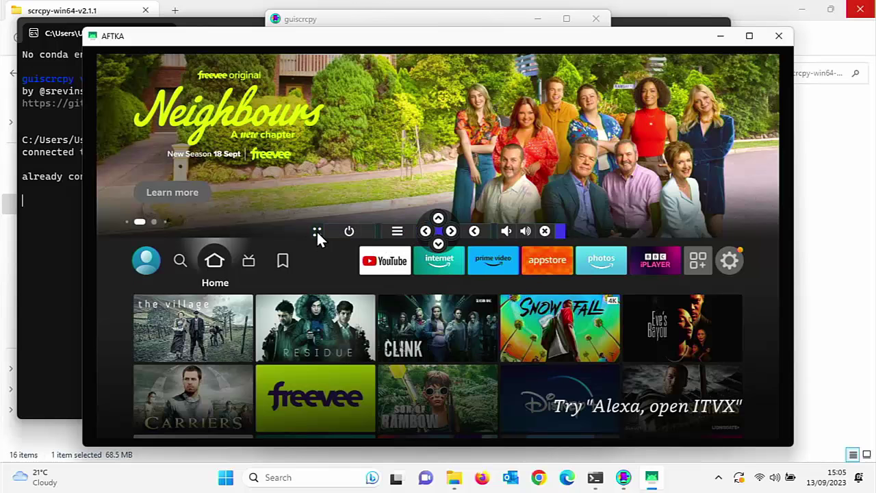
pyautogui.moveTo(316, 230); pyautogui.dragTo(254, 457)
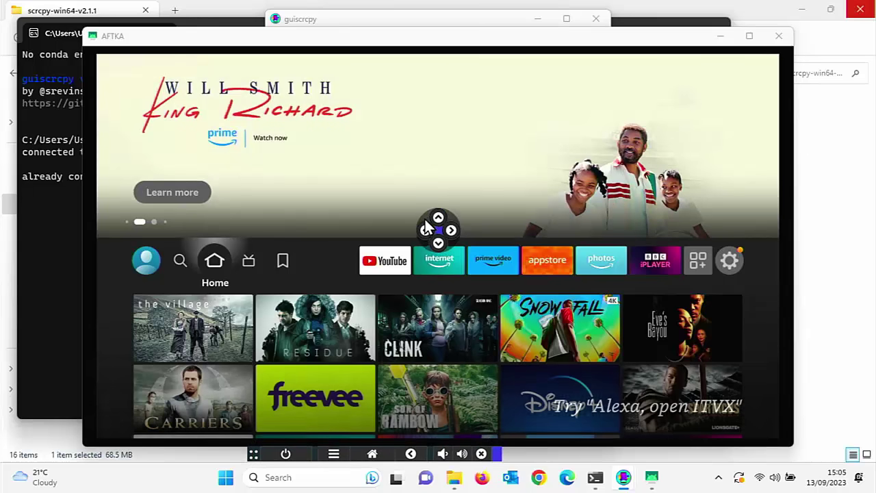
pyautogui.moveTo(425, 224); pyautogui.dragTo(536, 445)
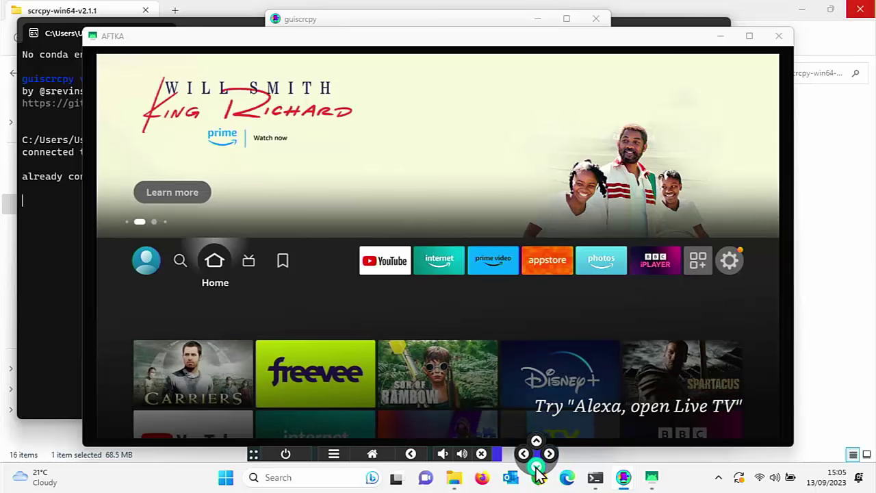
pyautogui.click(537, 467)
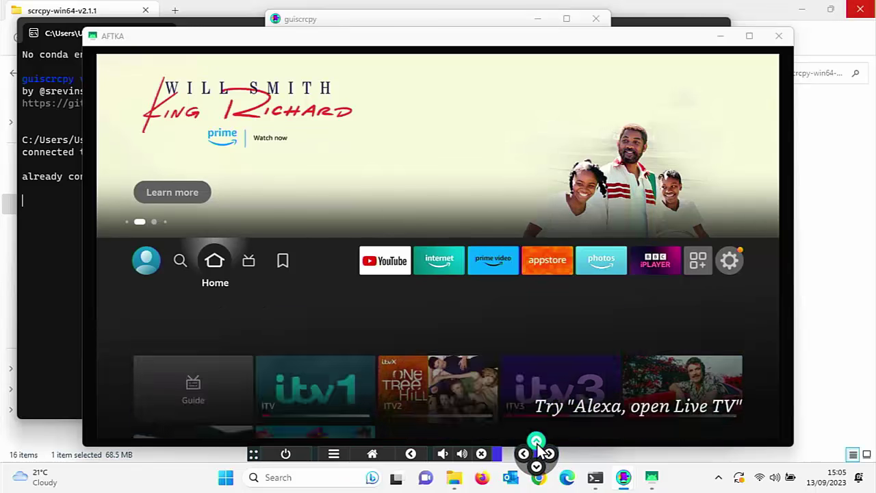
pyautogui.click(536, 442)
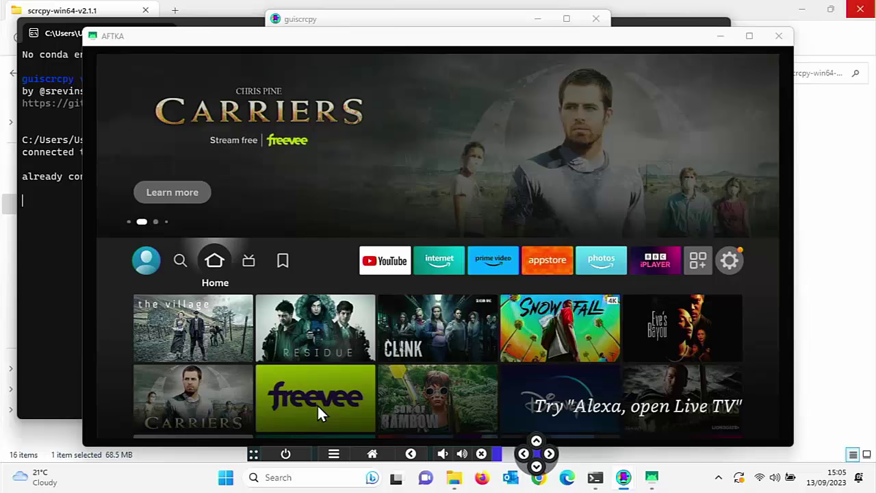
# Launch YouTube from the Fire TV home screen and go to its Search screen.
pyautogui.scroll(-2, 317, 404)
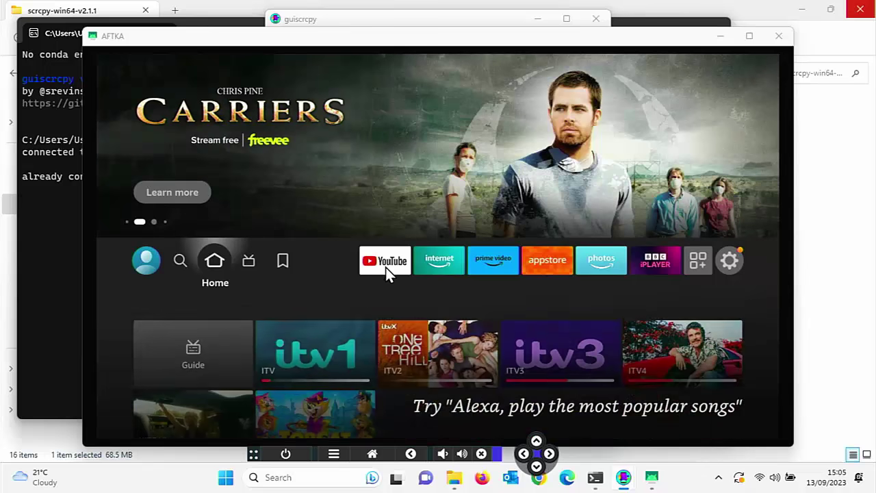
pyautogui.scroll(2, 385, 266)
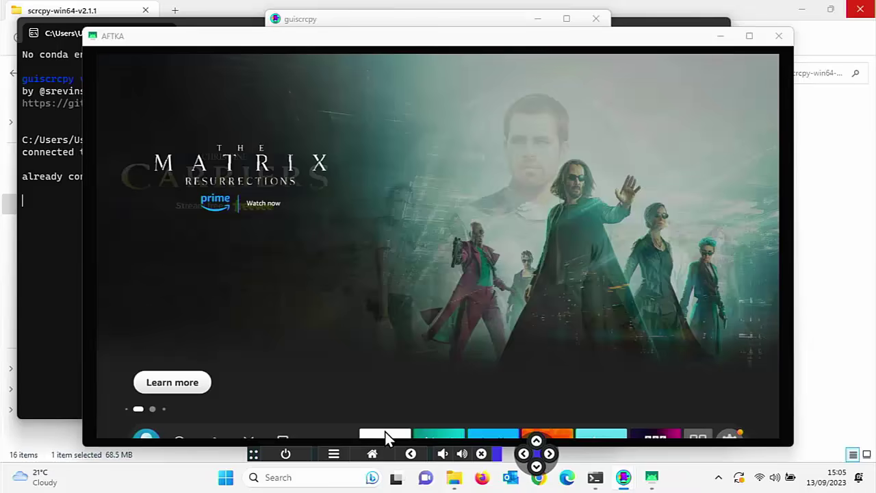
pyautogui.scroll(-2, 381, 265)
pyautogui.click(392, 266)
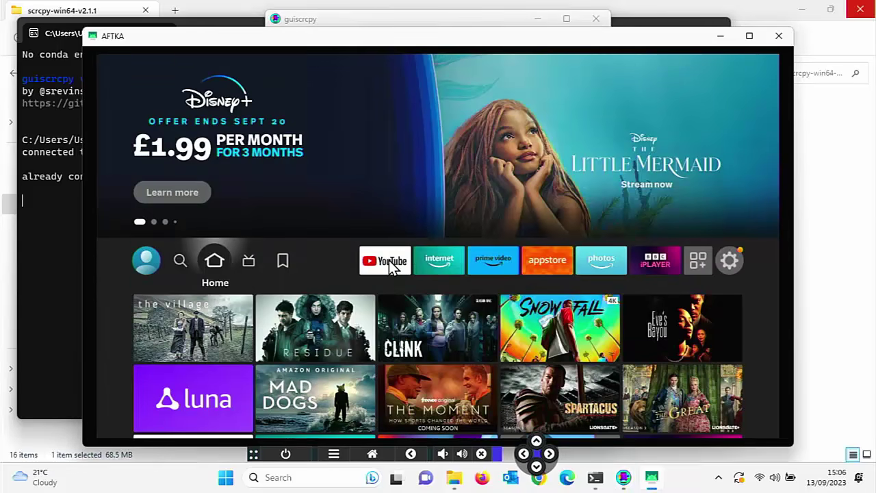
pyautogui.click(392, 266)
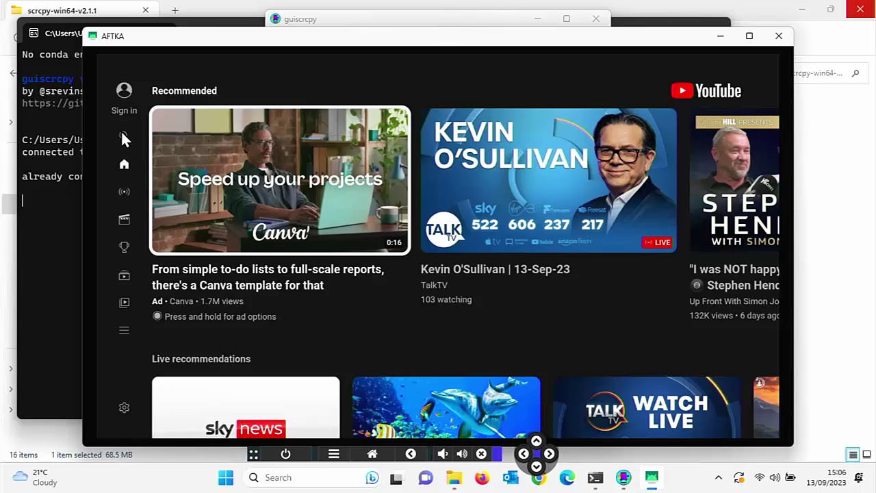
pyautogui.click(124, 139)
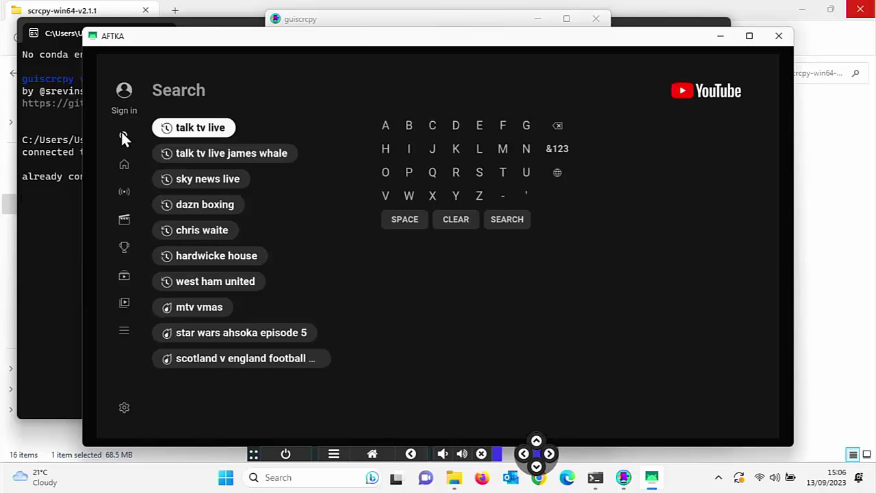
# Run the recent search for the creator's channel.
pyautogui.press('Down')
pyautogui.press('Down')
pyautogui.press('Down')
pyautogui.press('Down')
pyautogui.press('Return')
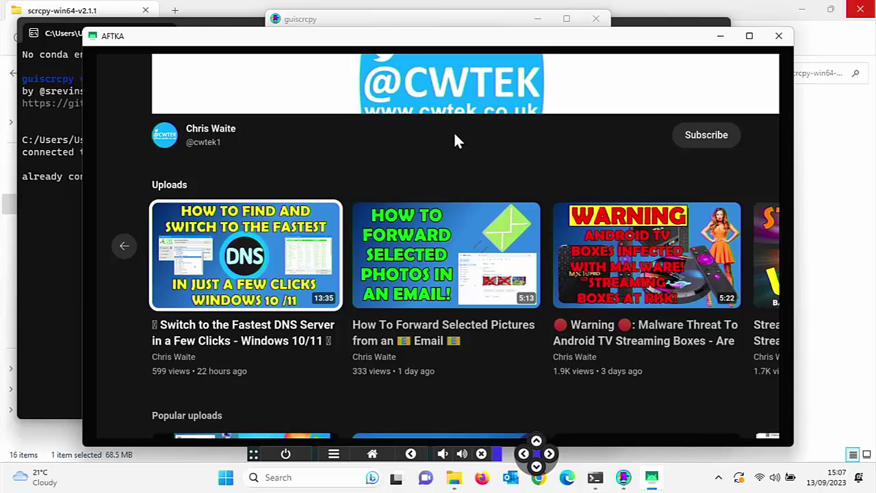
# Close the mirror, lower the bitrate to 1992 KB/s, and restart mirroring.
pyautogui.click(779, 36)
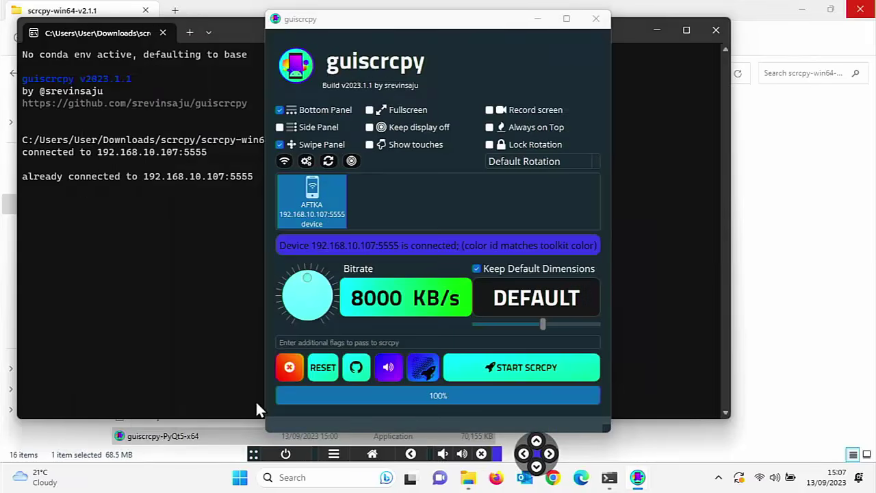
pyautogui.moveTo(325, 278); pyautogui.dragTo(281, 308)
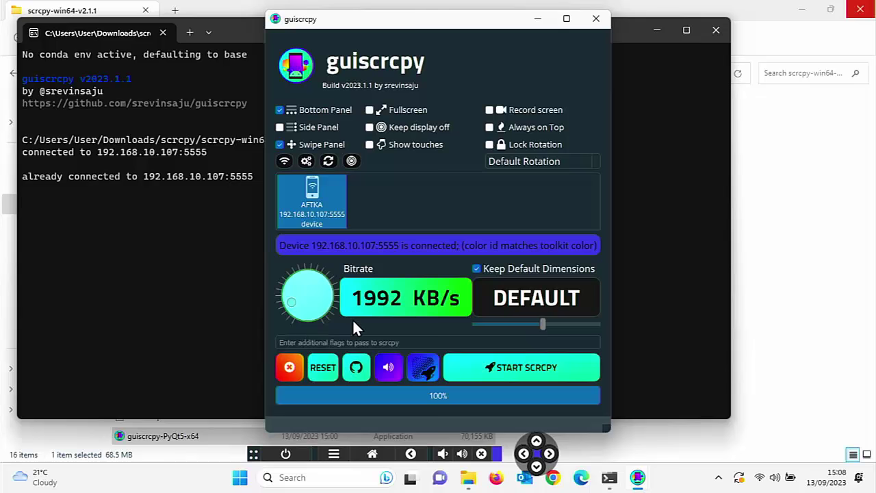
pyautogui.click(518, 371)
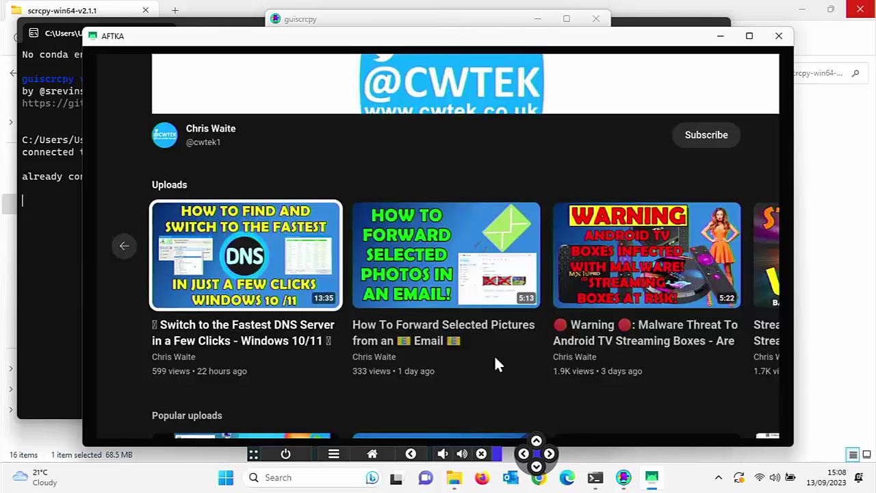
# Browse the channel's uploaded videos and move focus up to the subscribe option.
pyautogui.click(429, 278)
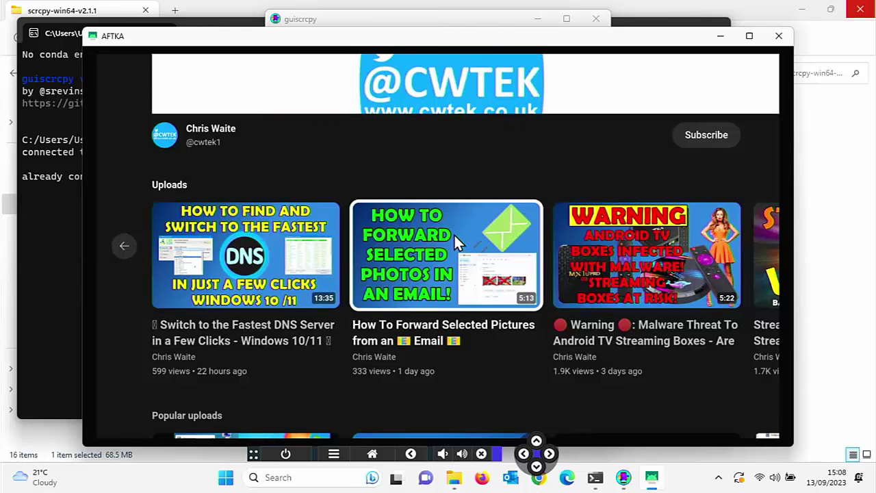
pyautogui.press('Right')
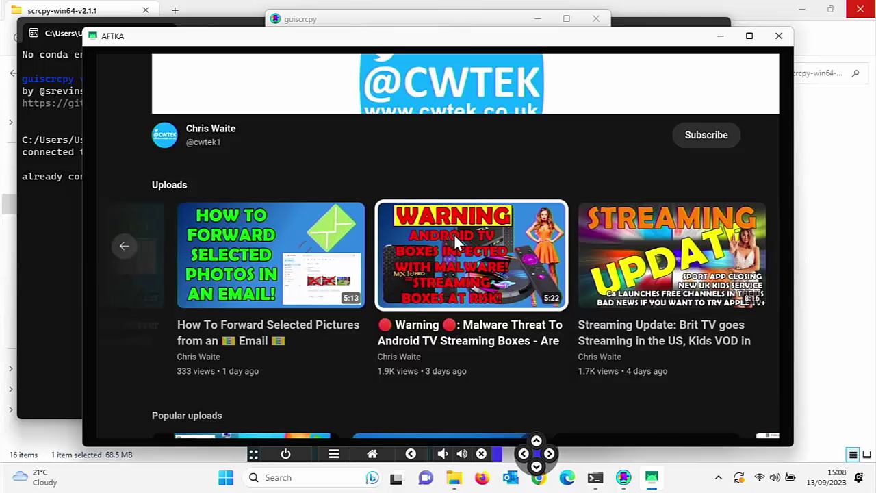
pyautogui.press('Up')
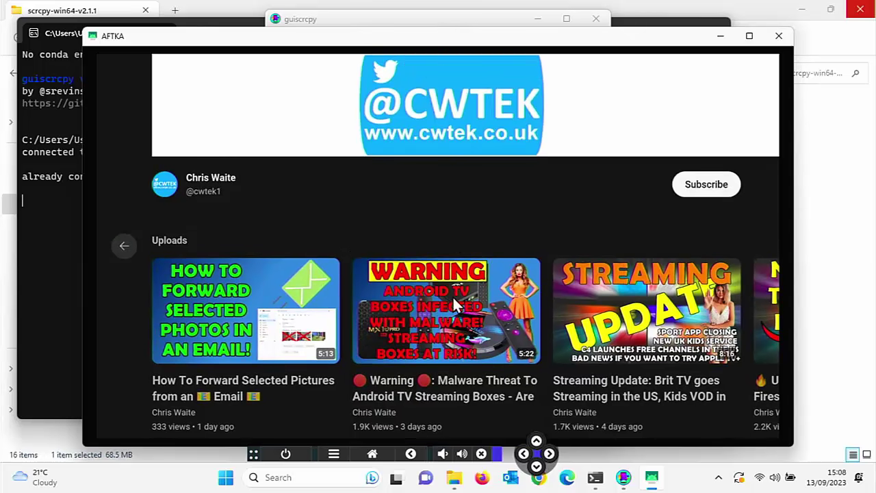
# Close the mirror, drop the bitrate to 64 KB/s, and restart mirroring.
pyautogui.click(778, 35)
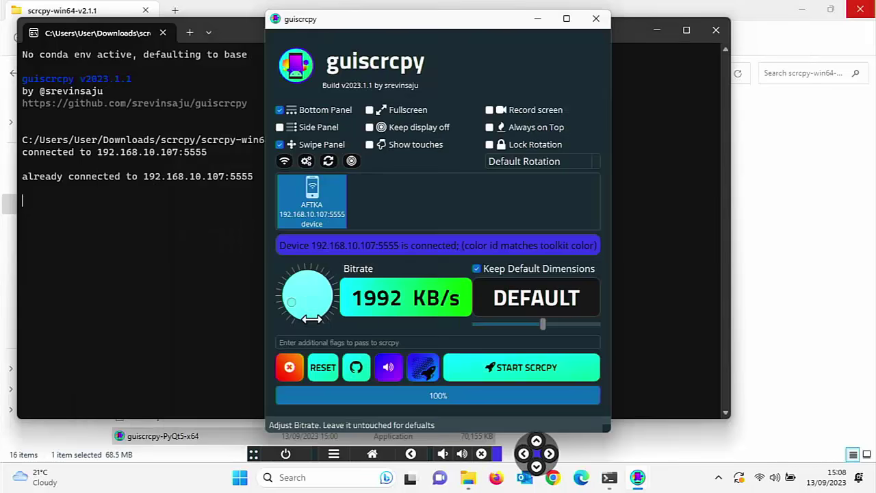
pyautogui.moveTo(294, 300); pyautogui.dragTo(298, 319)
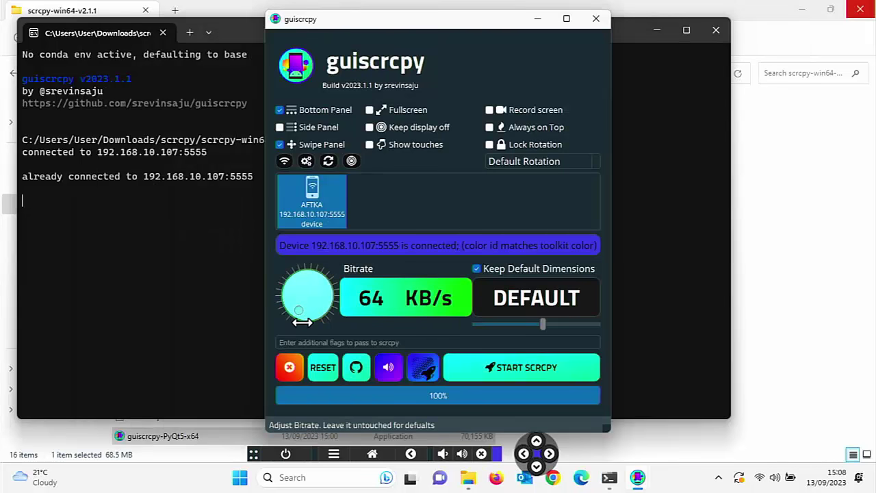
pyautogui.click(507, 370)
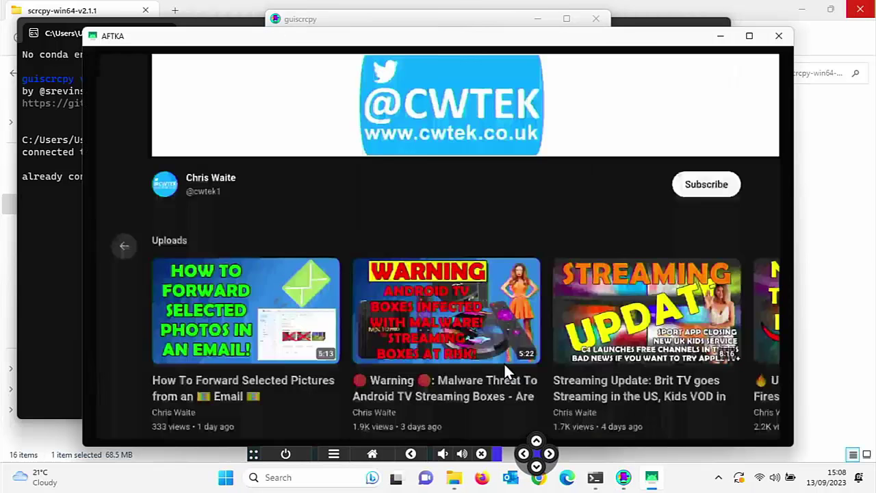
# Browse the Uploads row from the Warning video, then close the mirror and raise bitrate to 429 KB/s.
pyautogui.click(504, 362)
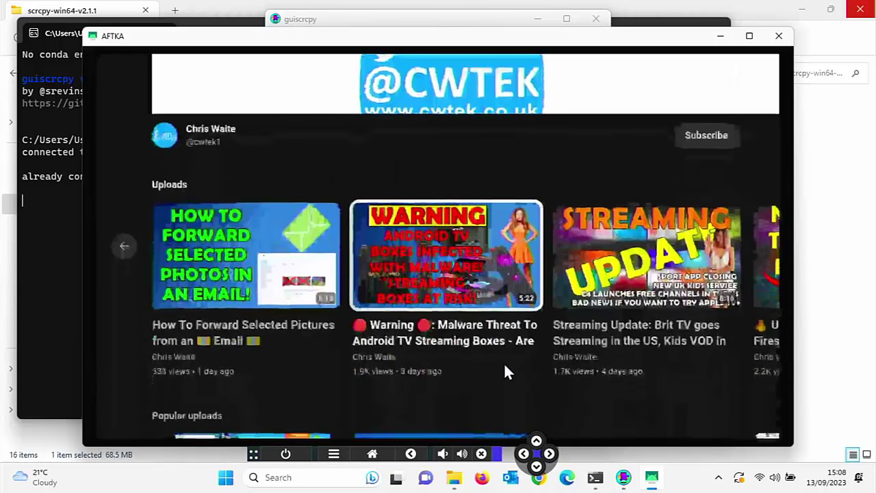
pyautogui.press('Right')
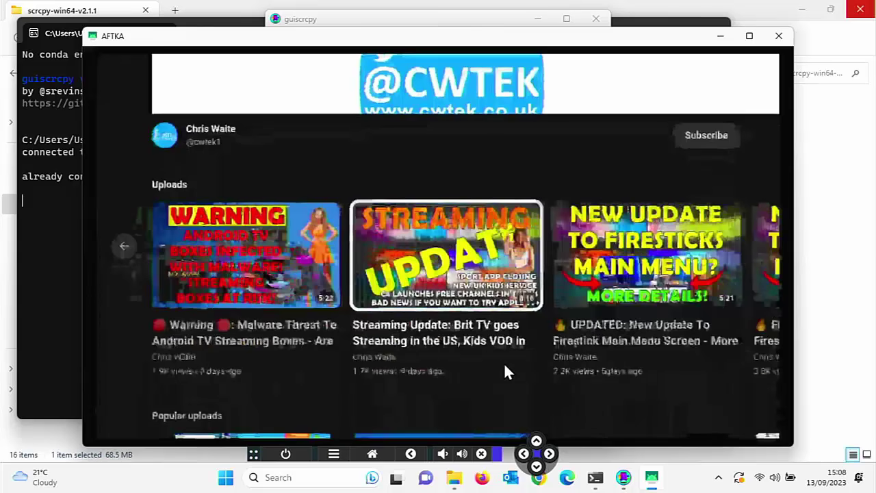
pyautogui.press('Right')
pyautogui.press('Right')
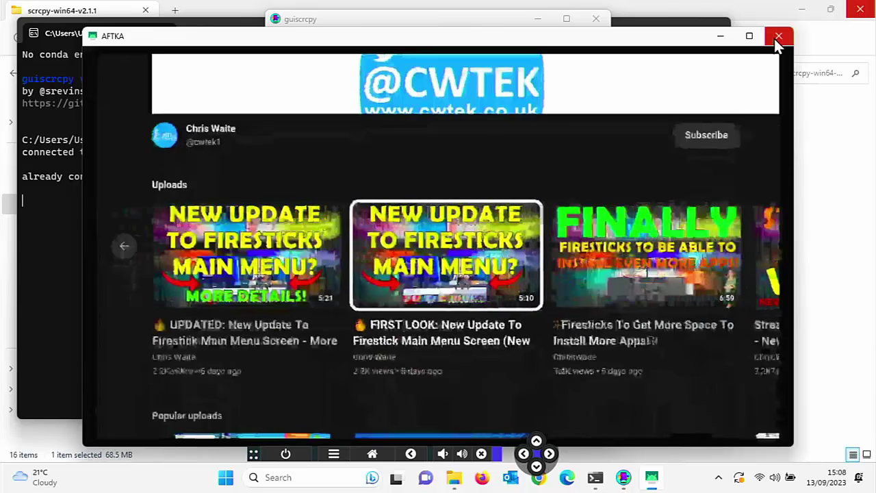
pyautogui.click(779, 35)
pyautogui.scroll(5, 287, 298)
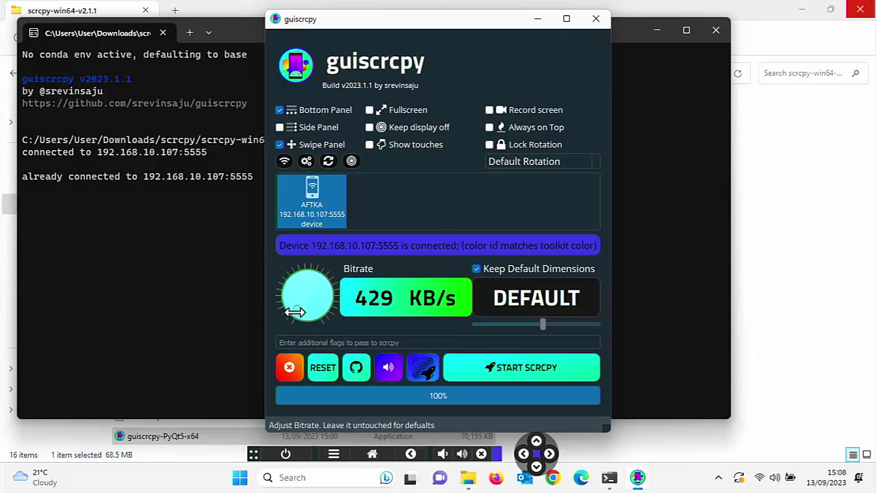
# Raise the bitrate to 1875 KB/s and enable Fullscreen mode.
pyautogui.scroll(-3, 286, 299)
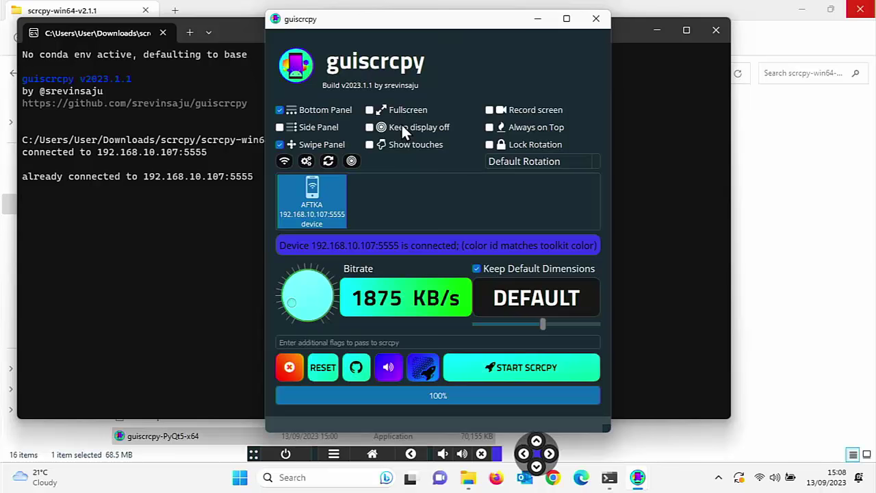
pyautogui.click(370, 110)
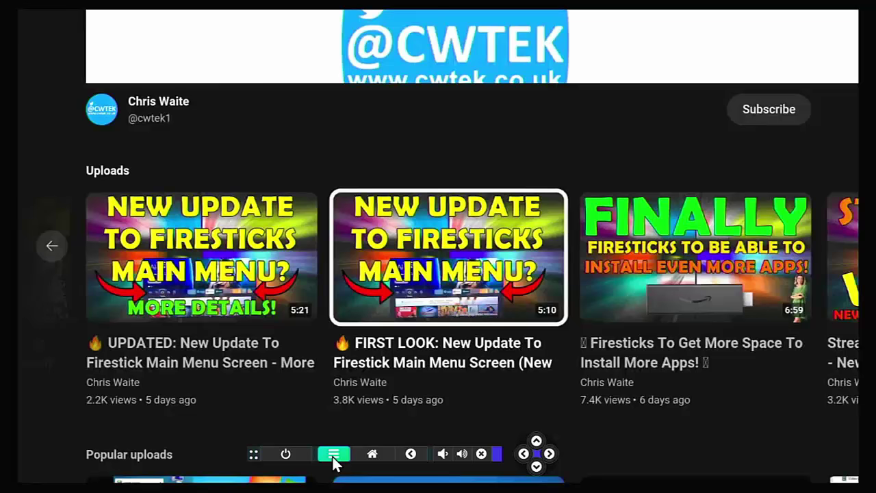
# Return the fullscreen mirror to the Fire TV home screen with the Home button.
pyautogui.click(370, 457)
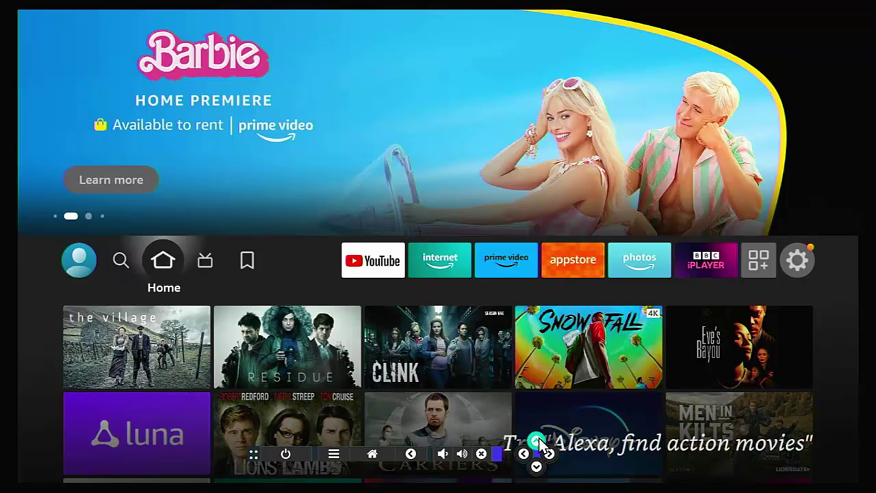
pyautogui.click(537, 441)
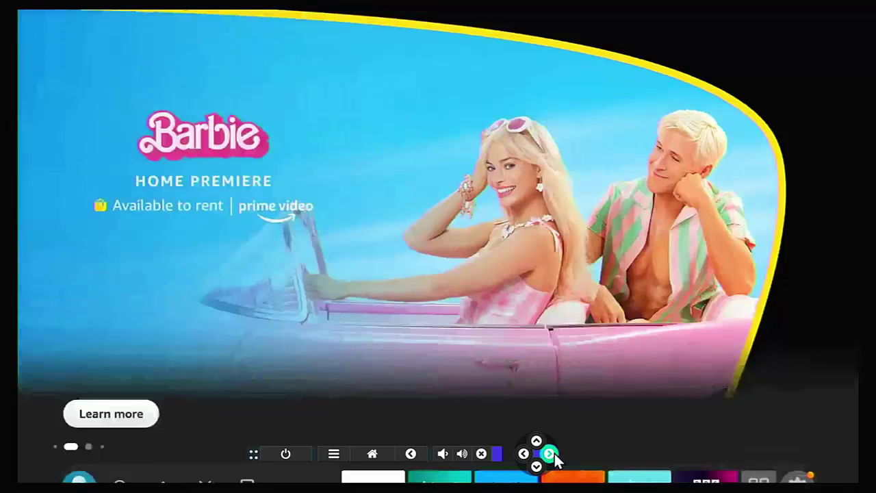
pyautogui.click(537, 466)
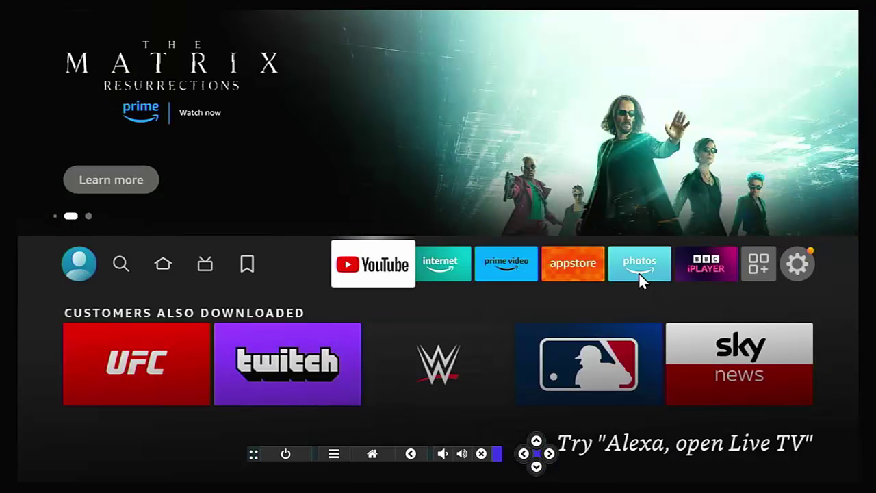
pyautogui.press('Right')
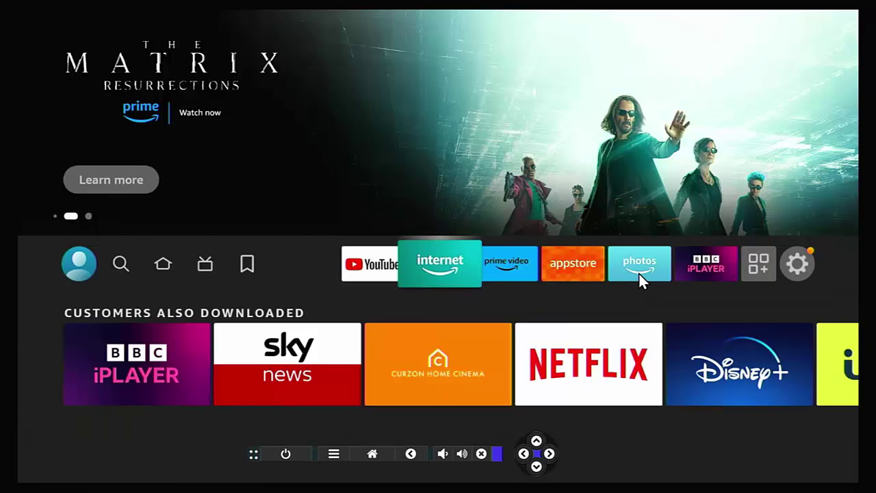
pyautogui.press('Left')
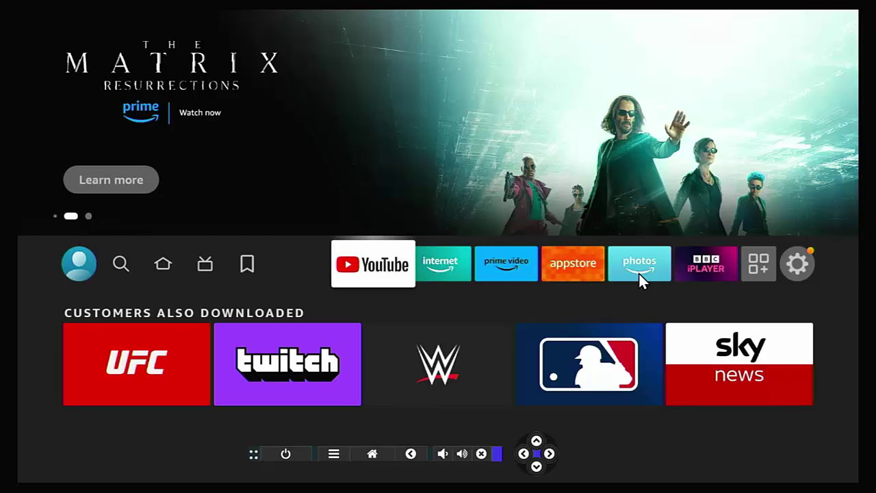
pyautogui.press('Return')
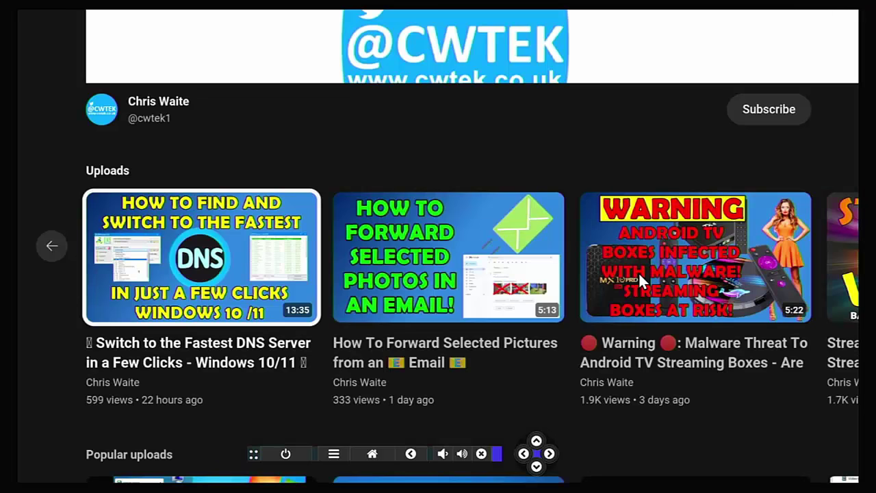
pyautogui.press('Escape')
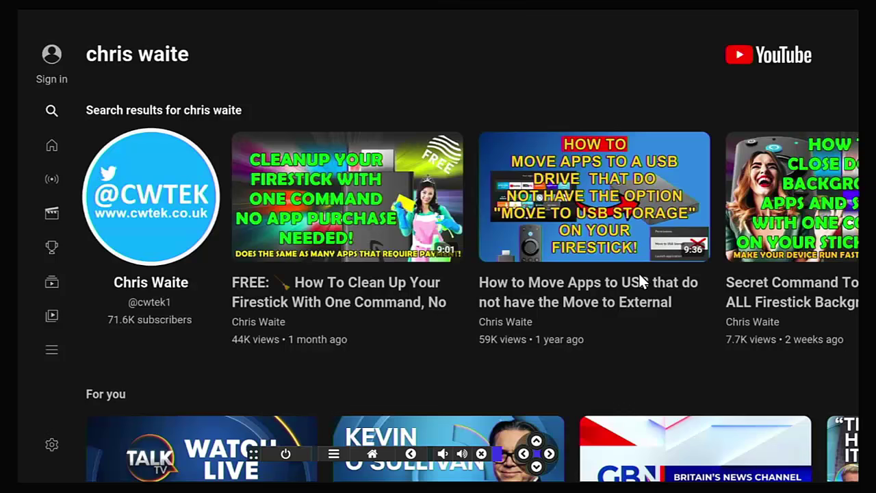
pyautogui.press('Up')
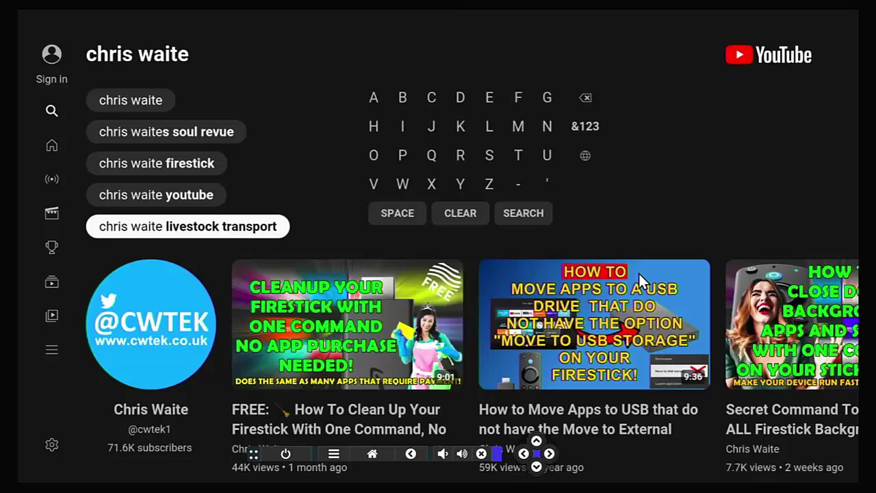
pyautogui.press('Left')
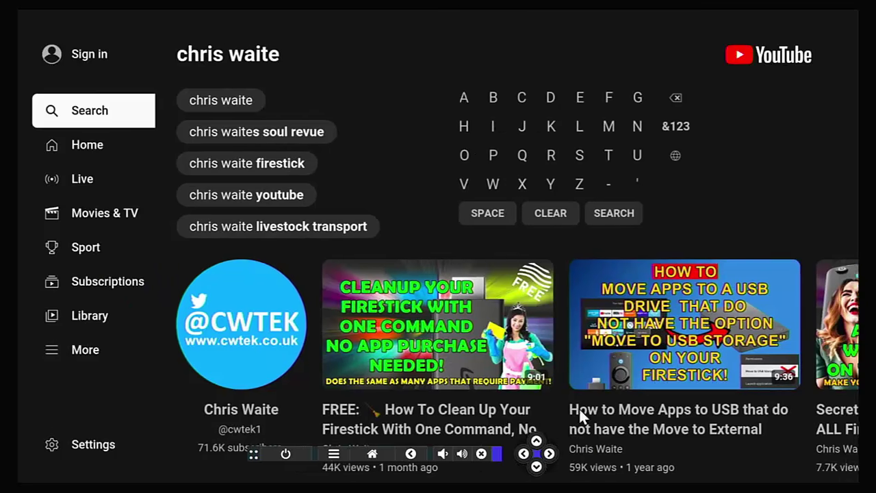
pyautogui.click(411, 454)
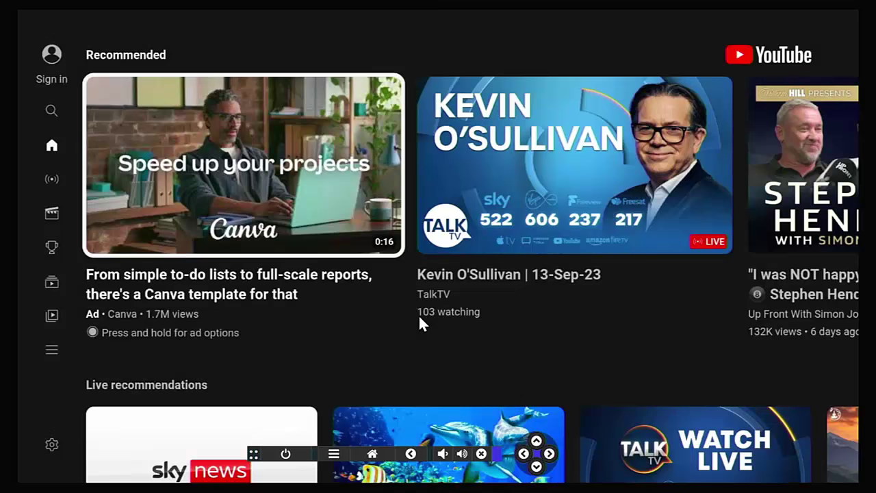
pyautogui.press('Left')
# Leave YouTube for the Fire TV home screen, then close the full-screen mirror with Alt+F4.
pyautogui.press('Escape')
pyautogui.click(428, 313)
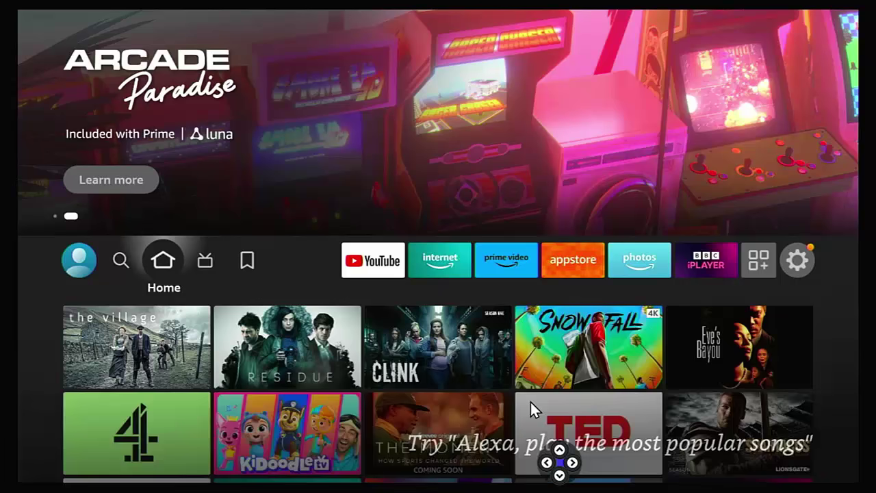
pyautogui.hotkey('alt', 'F4')
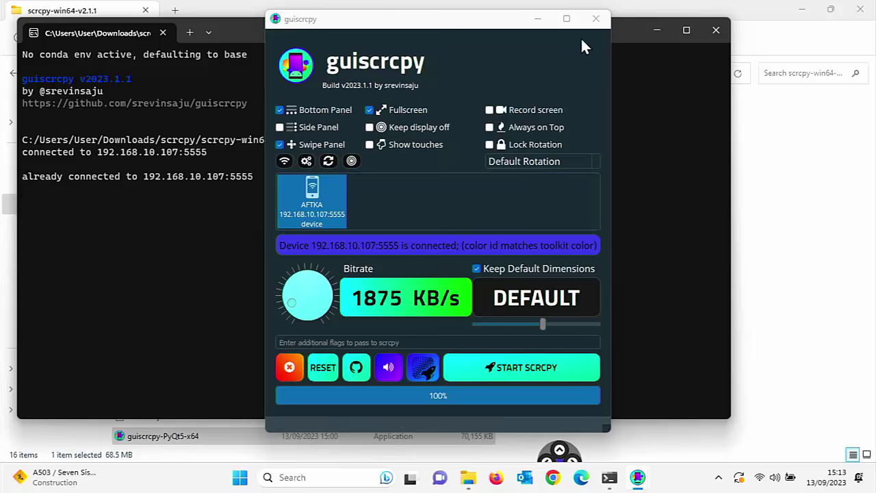
# Close guiscrcpy and the terminal, then go to the Downloads folder in File Explorer.
pyautogui.click(597, 19)
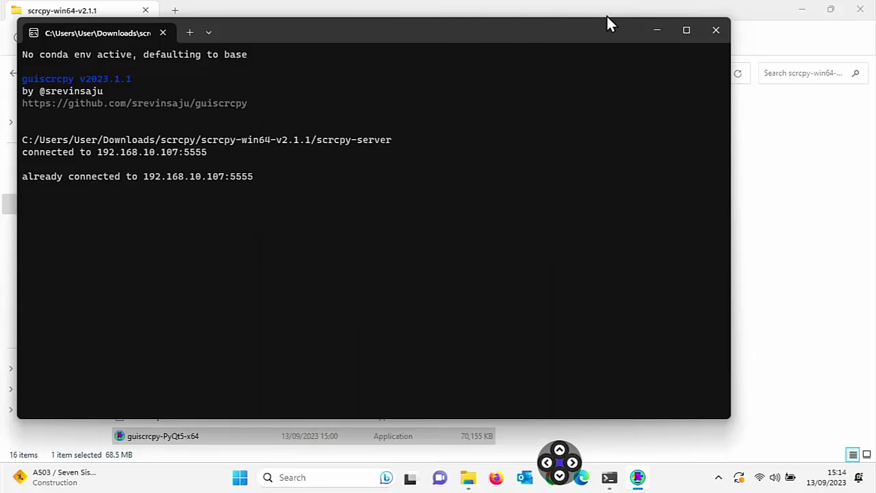
pyautogui.click(712, 31)
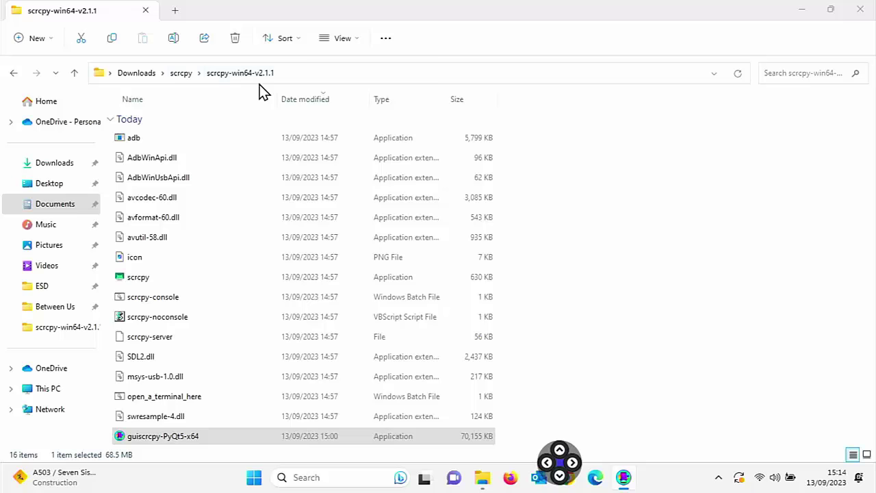
pyautogui.click(182, 73)
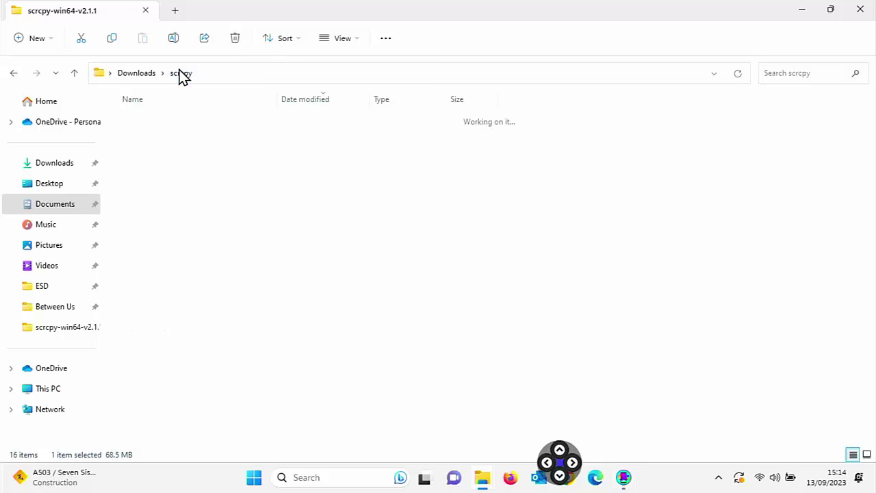
pyautogui.click(137, 74)
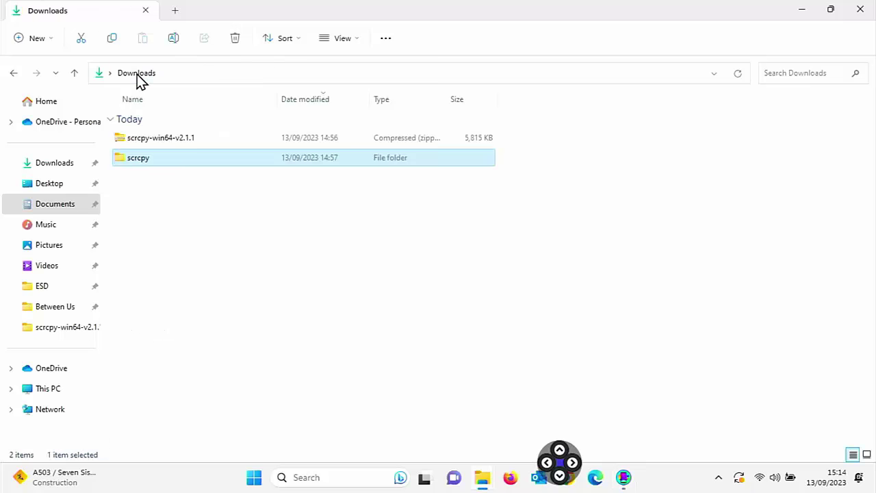
# Delete the leftover scrcpy-win64-v2.1.1 zip from Downloads and close File Explorer.
pyautogui.click(148, 143)
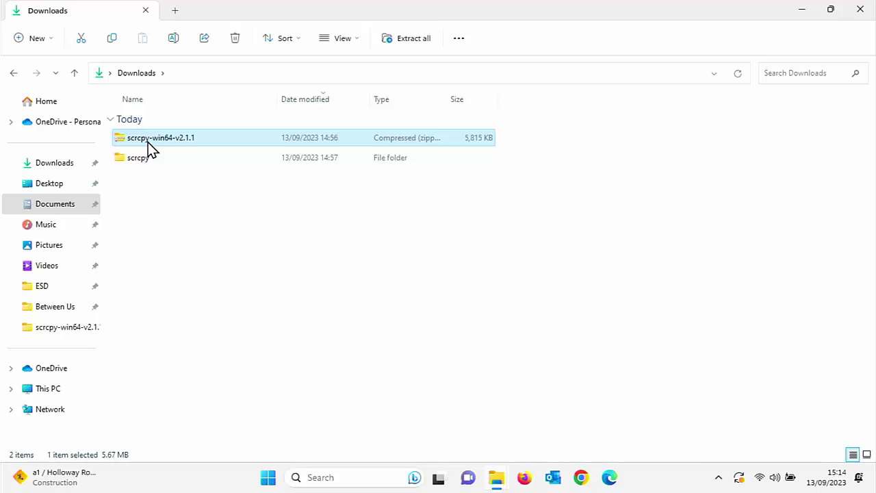
pyautogui.rightClick(148, 142)
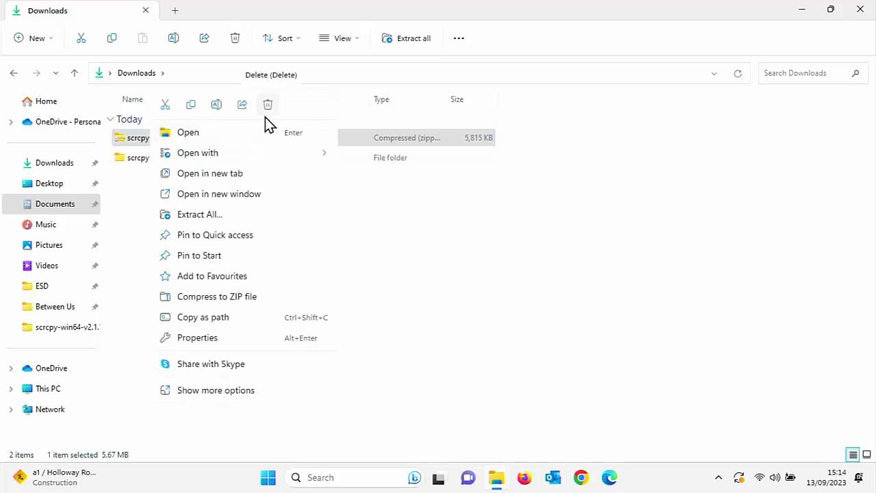
pyautogui.click(199, 390)
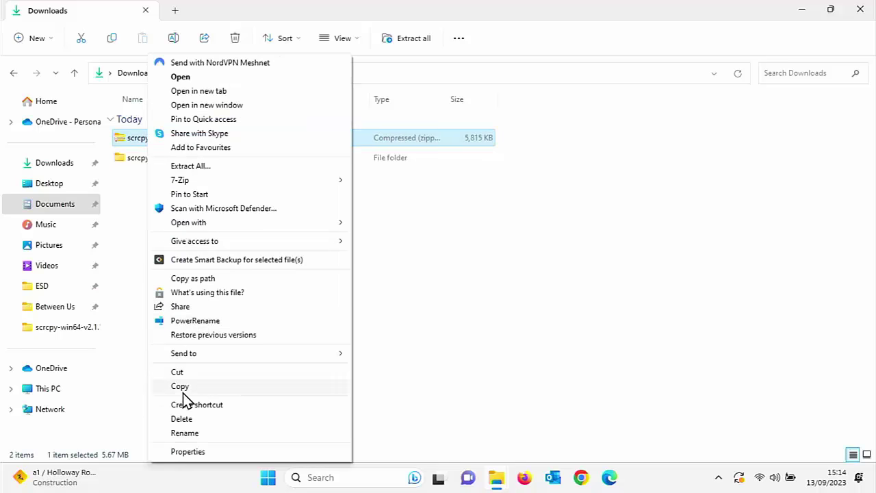
pyautogui.click(860, 10)
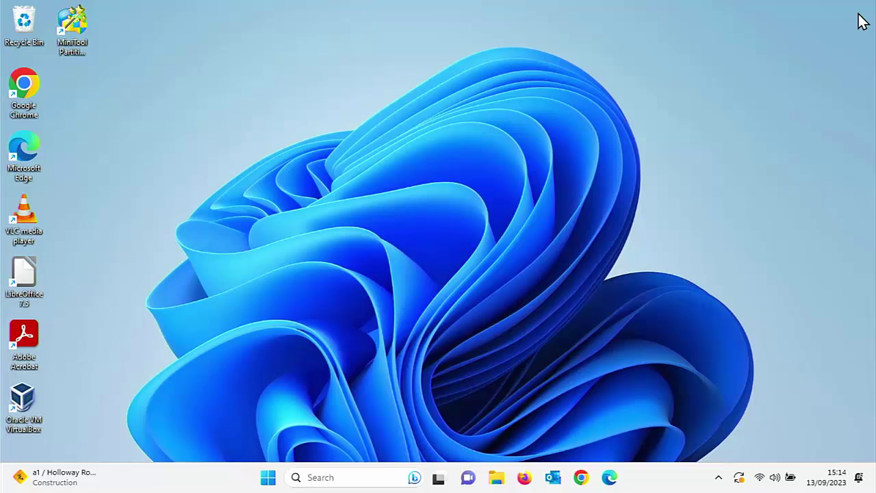